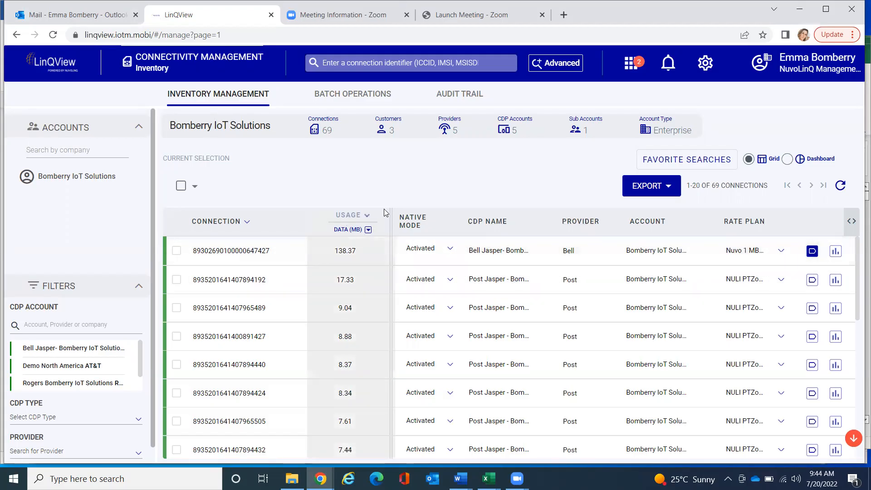
Step: Sort the connections by data usage in ascending order and look through the zero-usage connections
{"action": "left_click", "coordinate": [370, 217]}
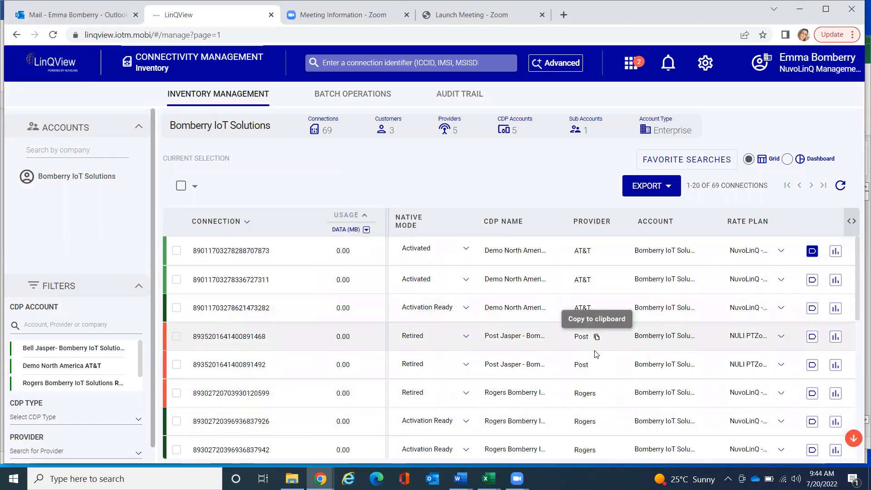
{"action": "scroll", "coordinate": [596, 374], "scroll_direction": "down", "scroll_amount": 4}
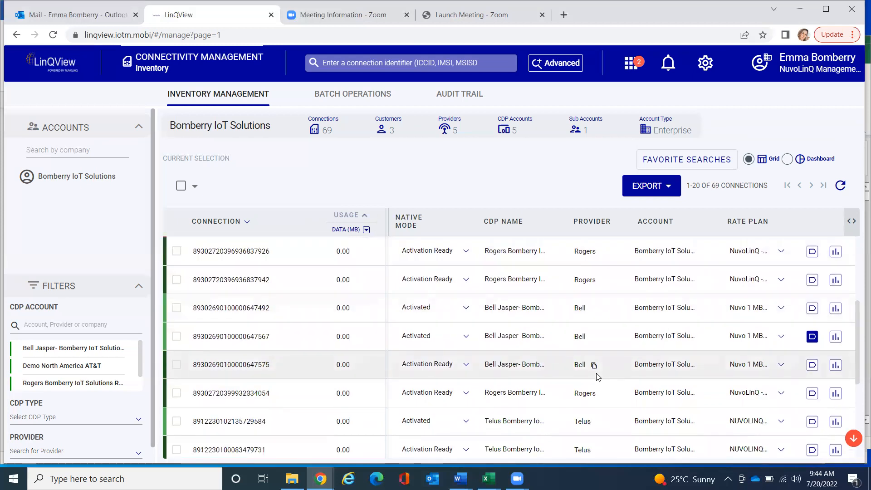
{"action": "scroll", "coordinate": [596, 375], "scroll_direction": "down", "scroll_amount": 1}
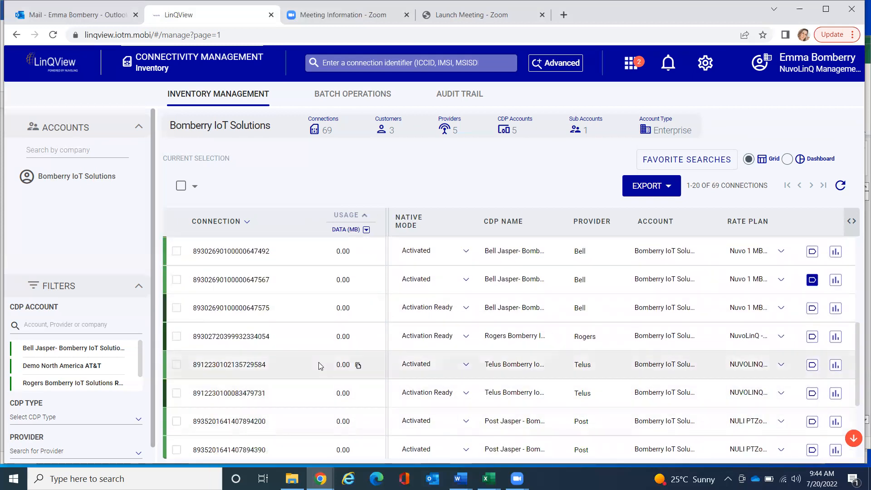
{"action": "scroll", "coordinate": [100, 309], "scroll_direction": "down", "scroll_amount": 1}
{"action": "scroll", "coordinate": [109, 331], "scroll_direction": "down", "scroll_amount": 1}
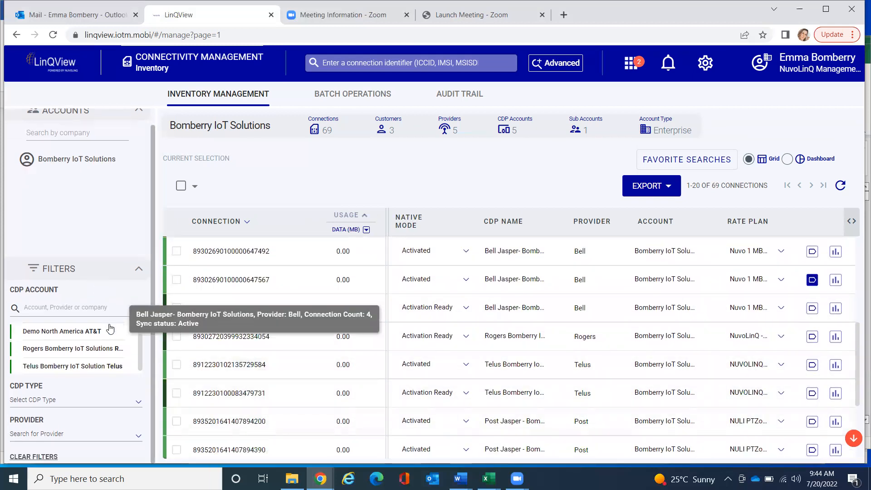
Step: Examine the carriers offered in the Provider filter through to the Vodafone entries, closing it without choosing one
{"action": "left_click", "coordinate": [101, 440]}
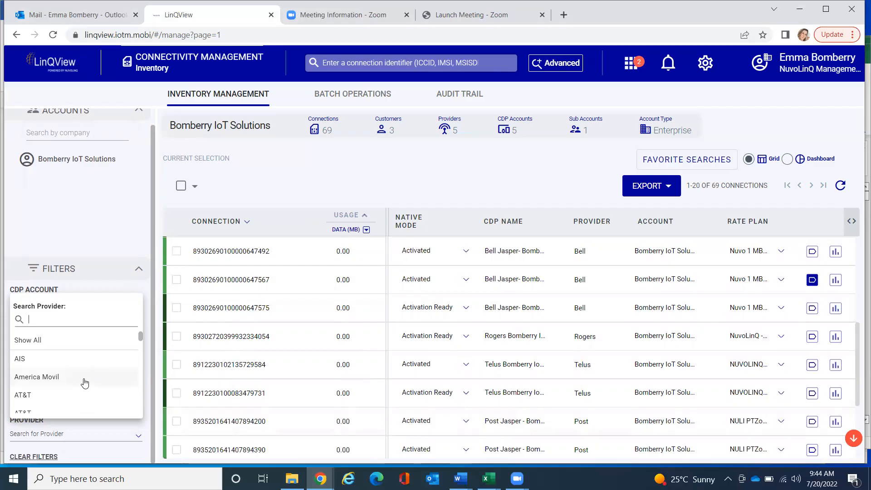
{"action": "scroll", "coordinate": [85, 381], "scroll_direction": "down", "scroll_amount": 3}
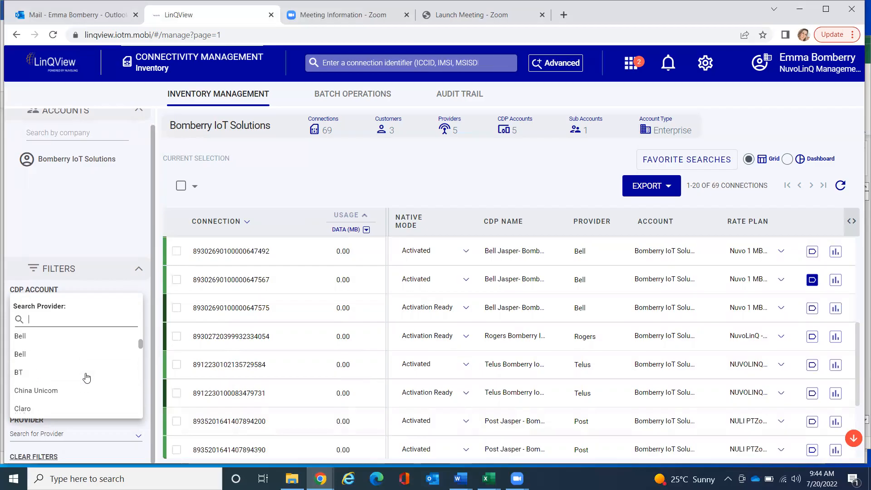
{"action": "scroll", "coordinate": [84, 372], "scroll_direction": "down", "scroll_amount": 2}
{"action": "scroll", "coordinate": [55, 366], "scroll_direction": "down", "scroll_amount": 3}
{"action": "scroll", "coordinate": [58, 370], "scroll_direction": "down", "scroll_amount": 5}
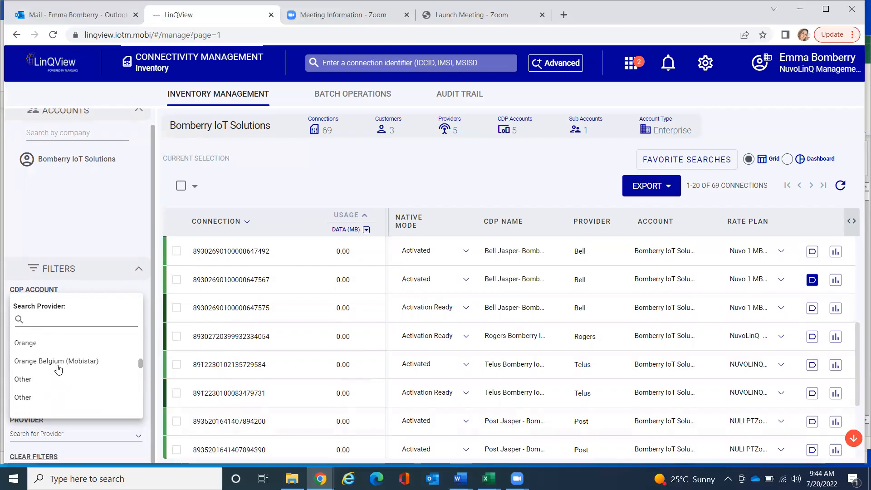
{"action": "scroll", "coordinate": [58, 370], "scroll_direction": "down", "scroll_amount": 3}
{"action": "scroll", "coordinate": [58, 367], "scroll_direction": "down", "scroll_amount": 3}
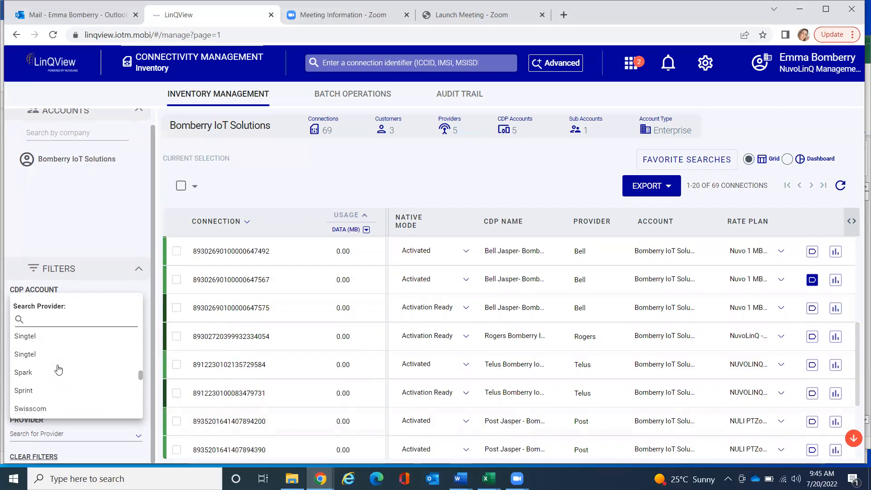
{"action": "scroll", "coordinate": [82, 385], "scroll_direction": "down", "scroll_amount": 2}
{"action": "scroll", "coordinate": [83, 385], "scroll_direction": "down", "scroll_amount": 2}
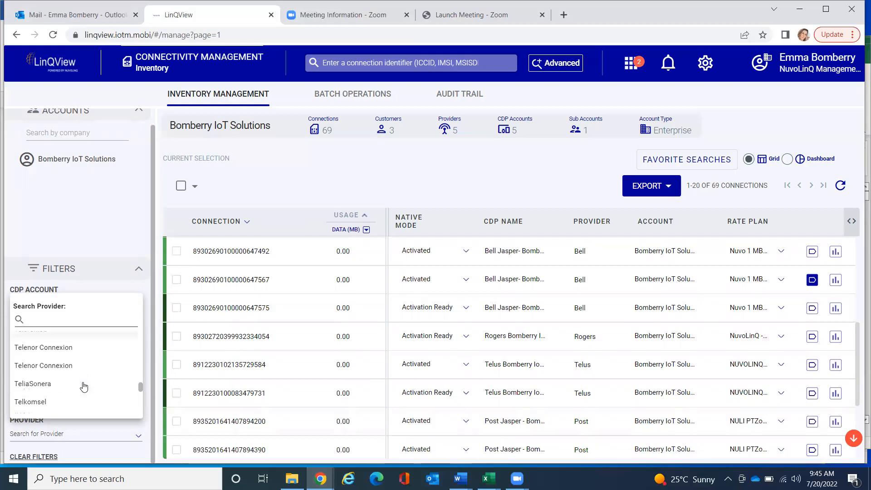
{"action": "scroll", "coordinate": [83, 385], "scroll_direction": "down", "scroll_amount": 5}
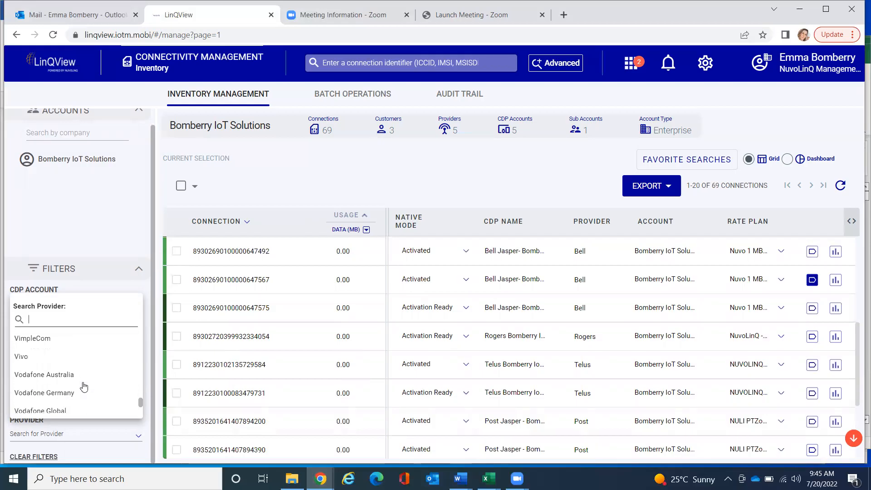
{"action": "scroll", "coordinate": [111, 385], "scroll_direction": "down", "scroll_amount": 1}
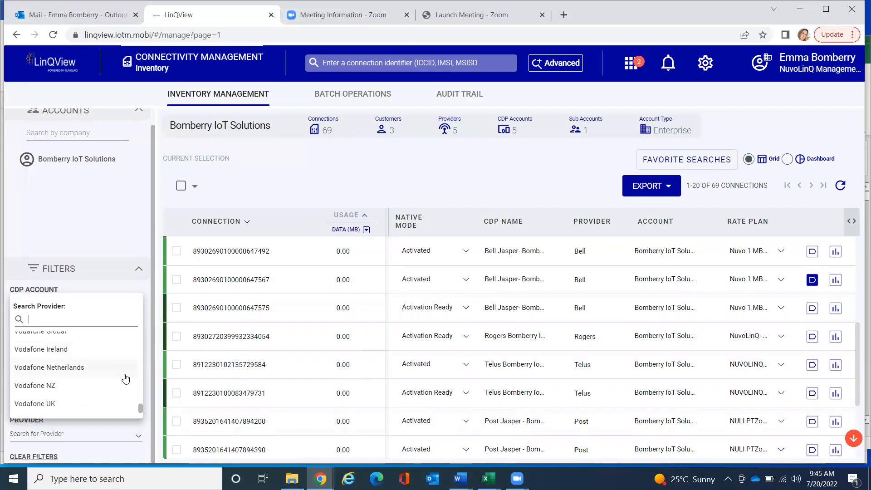
{"action": "left_click", "coordinate": [253, 182]}
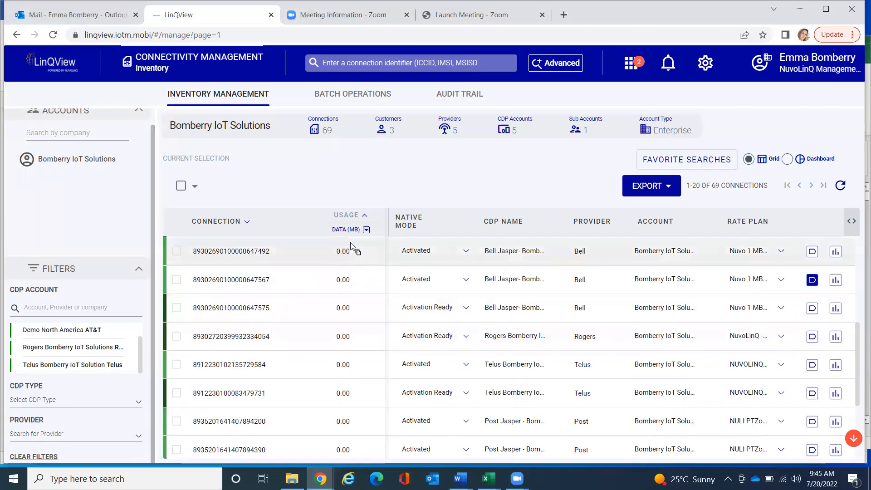
Step: Sort the connections by data usage in descending order
{"action": "left_click", "coordinate": [367, 217]}
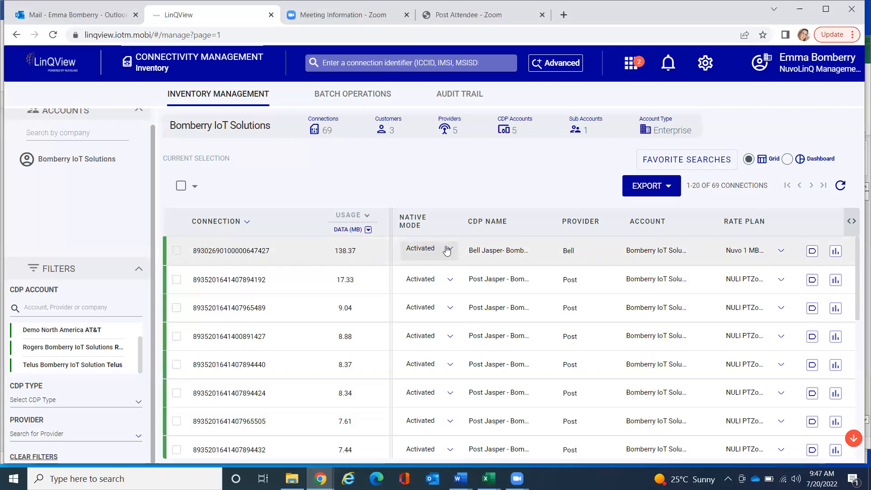
Step: Try Deactivated as the native mode of the highest-usage Bell connection, cancel the change, and review its mode options again
{"action": "left_click", "coordinate": [451, 251]}
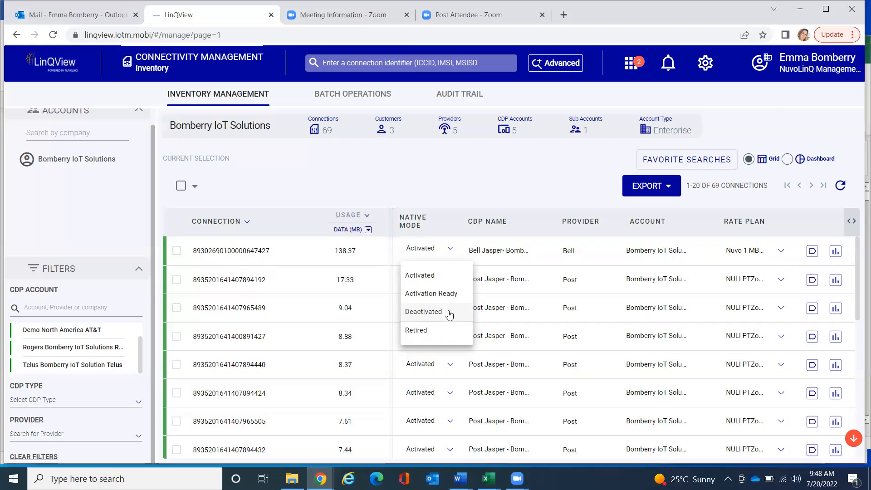
{"action": "left_click", "coordinate": [423, 312]}
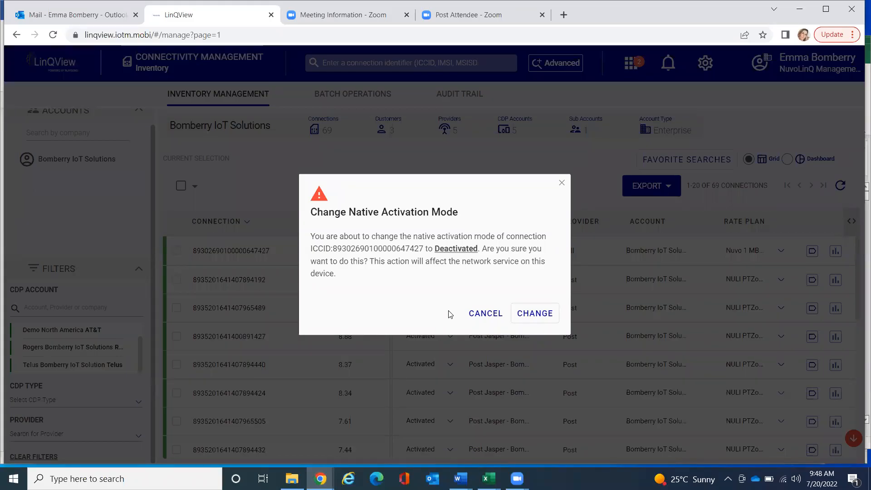
{"action": "left_click", "coordinate": [495, 316]}
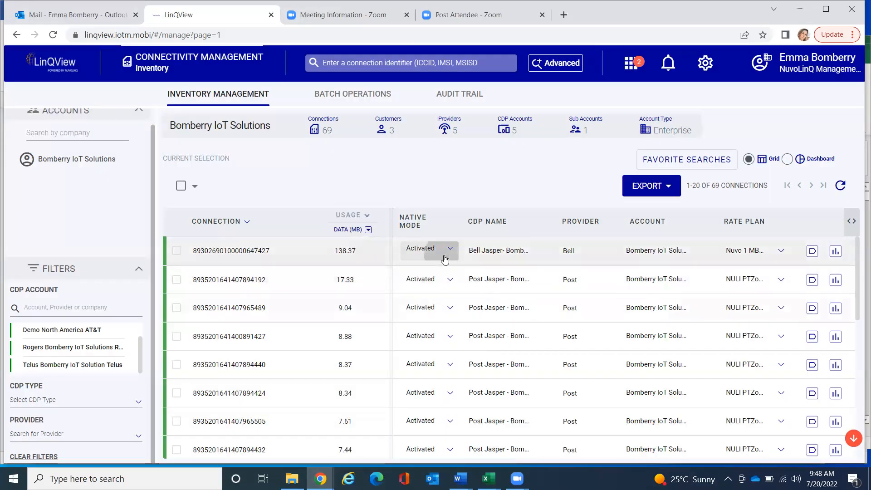
{"action": "left_click", "coordinate": [444, 259]}
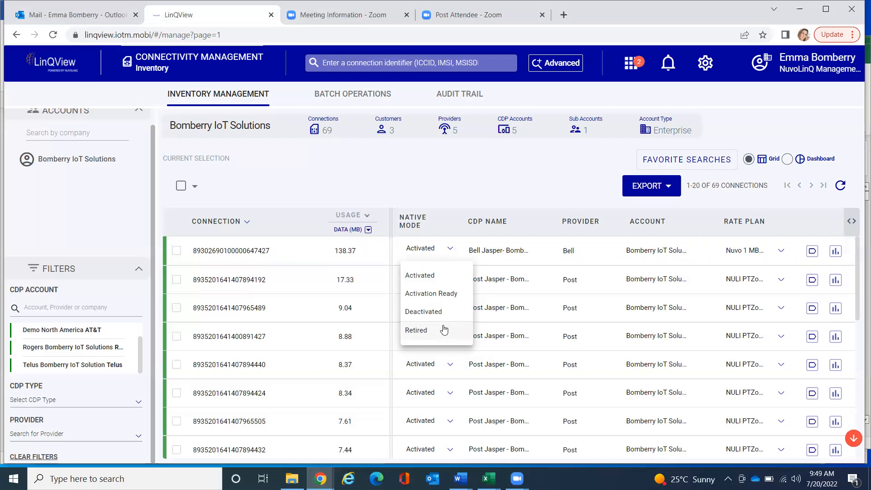
{"action": "left_click", "coordinate": [333, 185]}
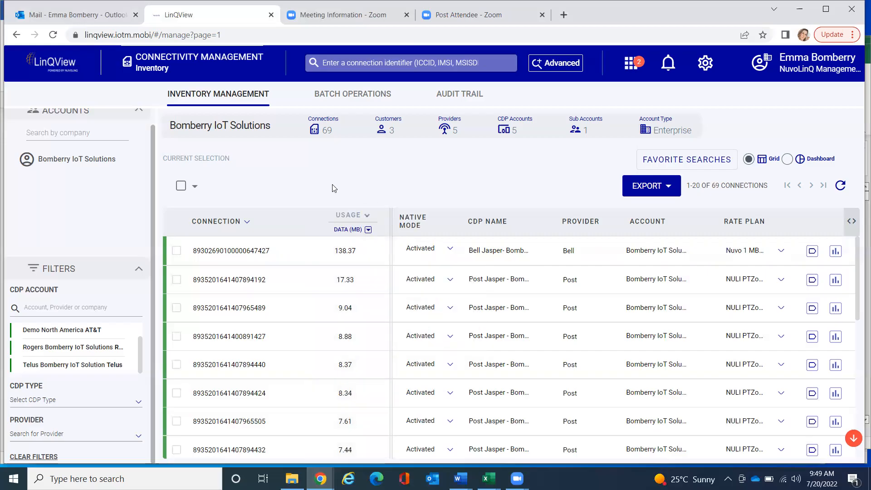
Step: Open the details of the highest-usage Bell connection and run diagnostics on it, closing the results after reading them
{"action": "left_click", "coordinate": [232, 251]}
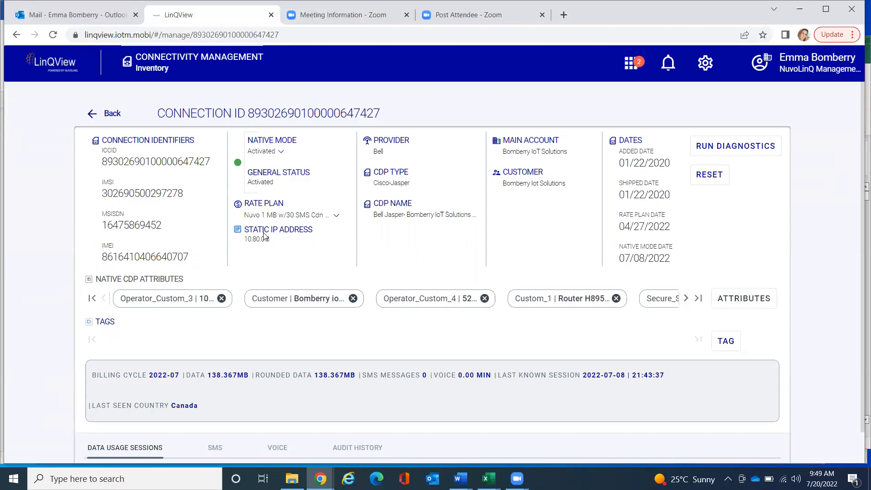
{"action": "mouse_move", "coordinate": [280, 238]}
{"action": "left_click", "coordinate": [764, 150]}
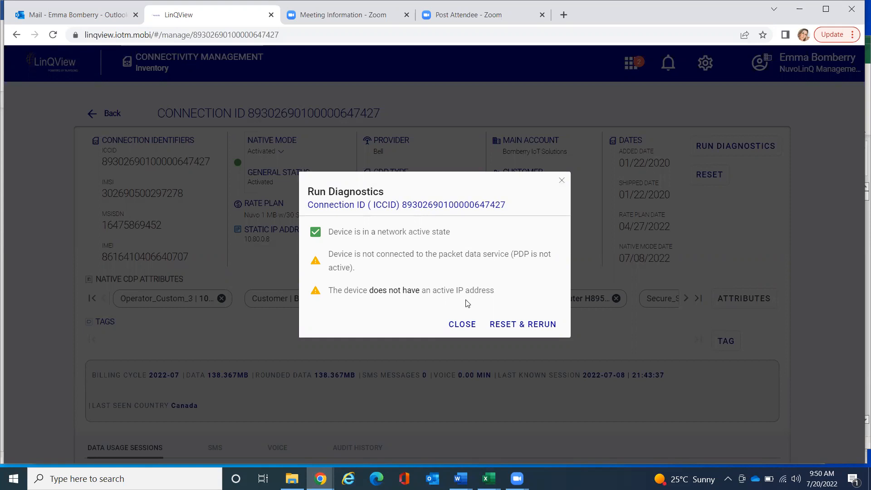
{"action": "left_click", "coordinate": [563, 182]}
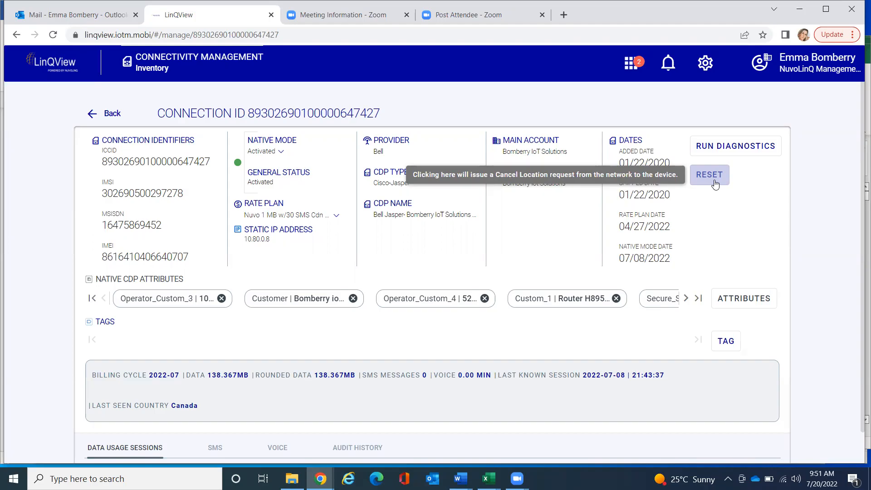
Step: Expand the connection's data usage sessions and examine their duration, data, country and price zone
{"action": "scroll", "coordinate": [347, 338], "scroll_direction": "down", "scroll_amount": 1}
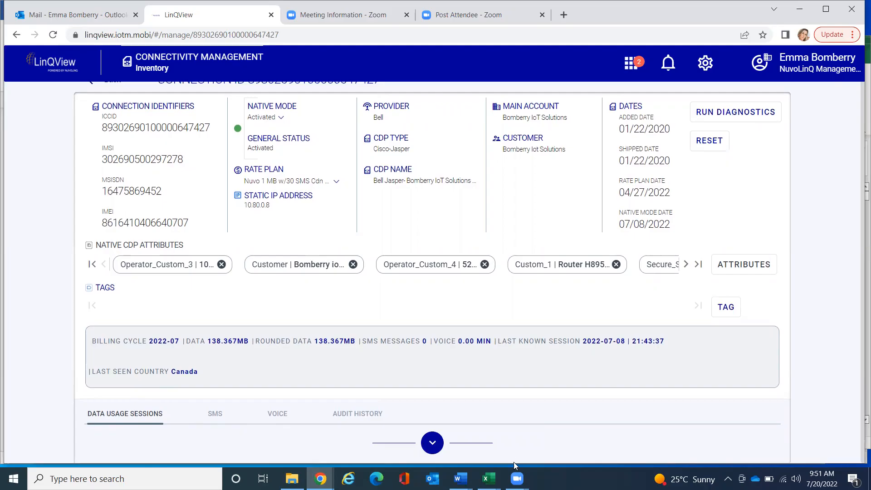
{"action": "left_click", "coordinate": [432, 442]}
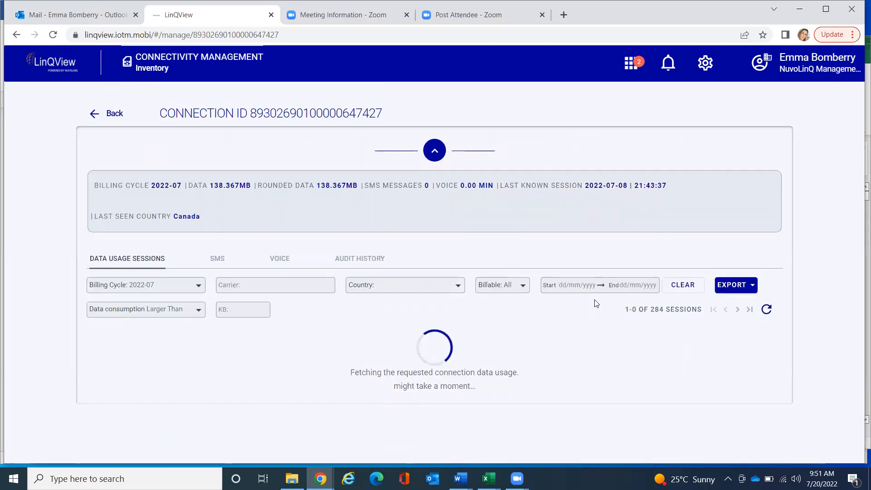
{"action": "scroll", "coordinate": [547, 316], "scroll_direction": "down", "scroll_amount": 2}
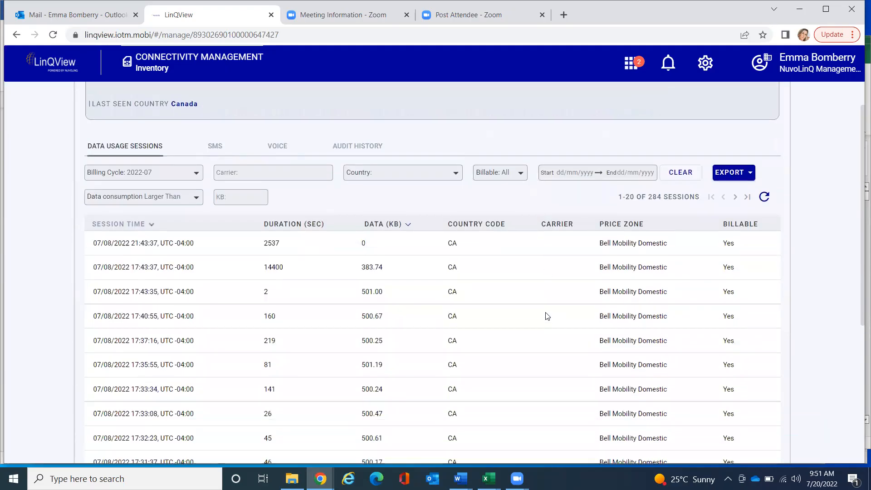
{"action": "scroll", "coordinate": [547, 317], "scroll_direction": "down", "scroll_amount": 1}
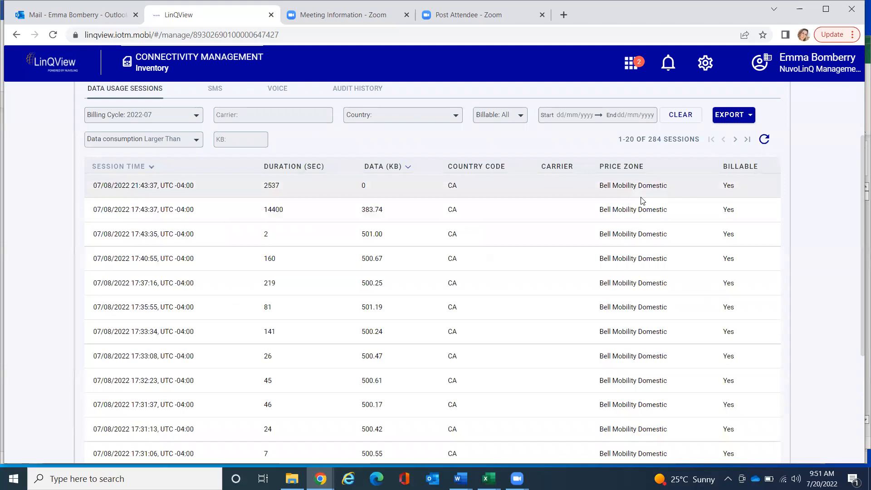
{"action": "mouse_move", "coordinate": [631, 194]}
Step: Check the available billing cycles and export formats for the data usage sessions without selecting any
{"action": "left_click", "coordinate": [186, 119]}
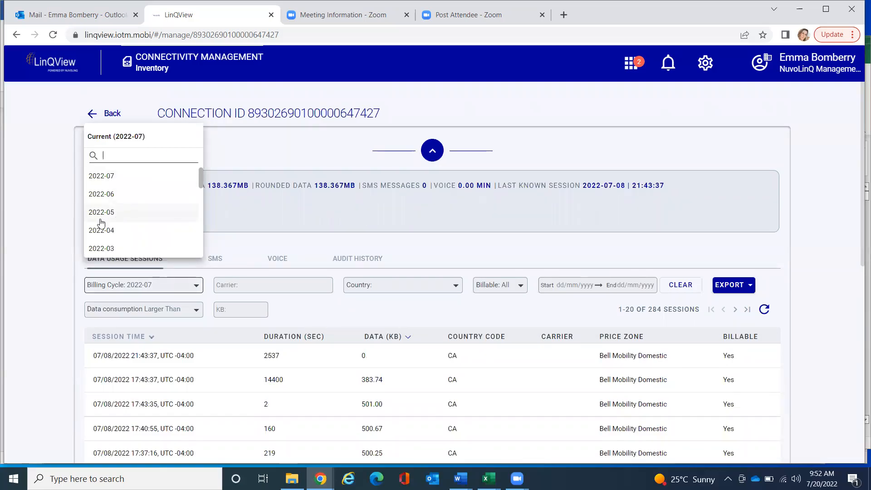
{"action": "left_click", "coordinate": [572, 261]}
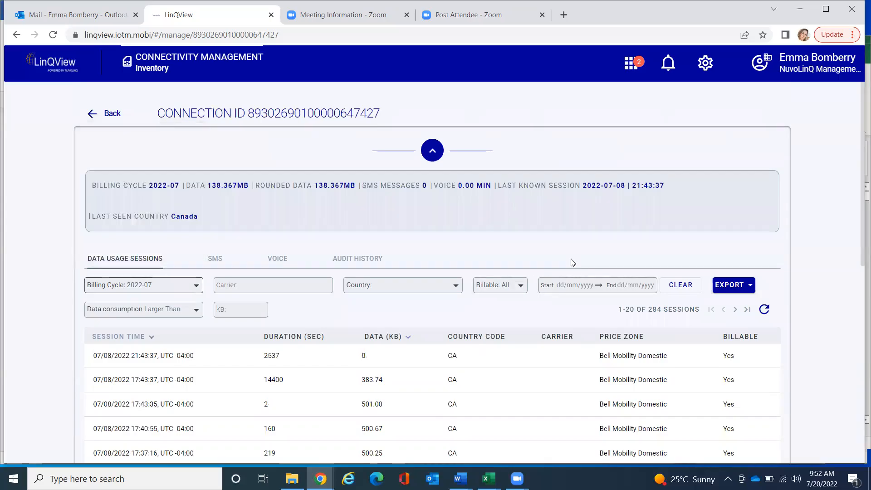
{"action": "left_click", "coordinate": [730, 290]}
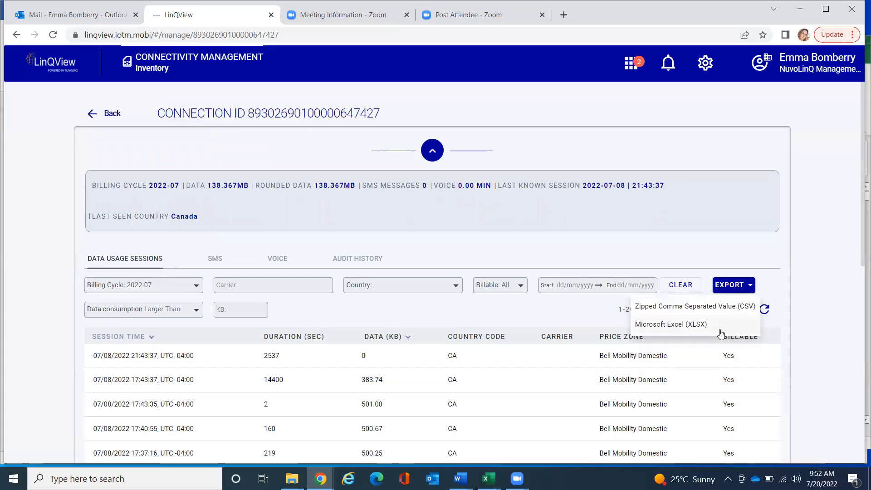
{"action": "left_click", "coordinate": [436, 261]}
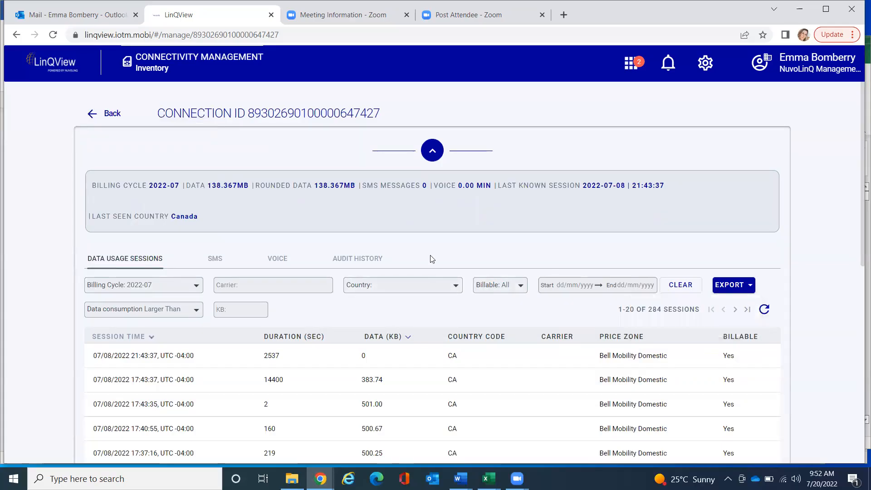
Step: Examine the connection's audit history of SIM status, rate plan and IMEI changes, and restore the full details view
{"action": "left_click", "coordinate": [366, 261]}
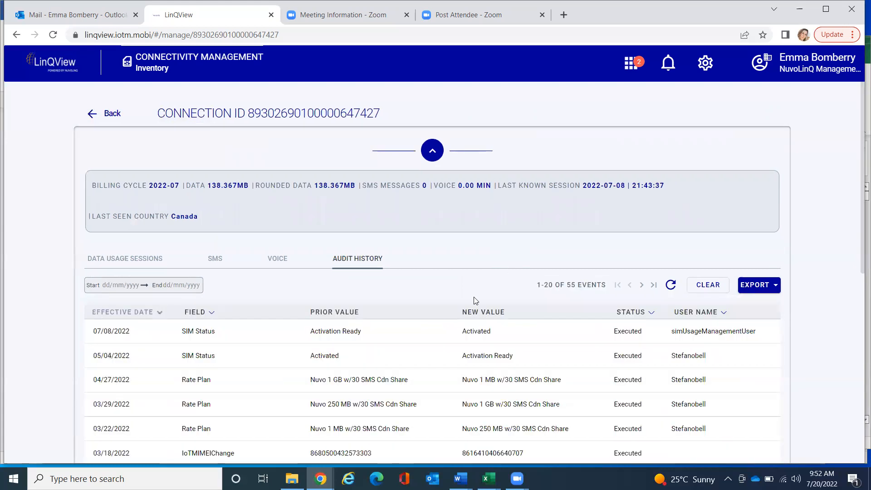
{"action": "scroll", "coordinate": [474, 297], "scroll_direction": "down", "scroll_amount": 1}
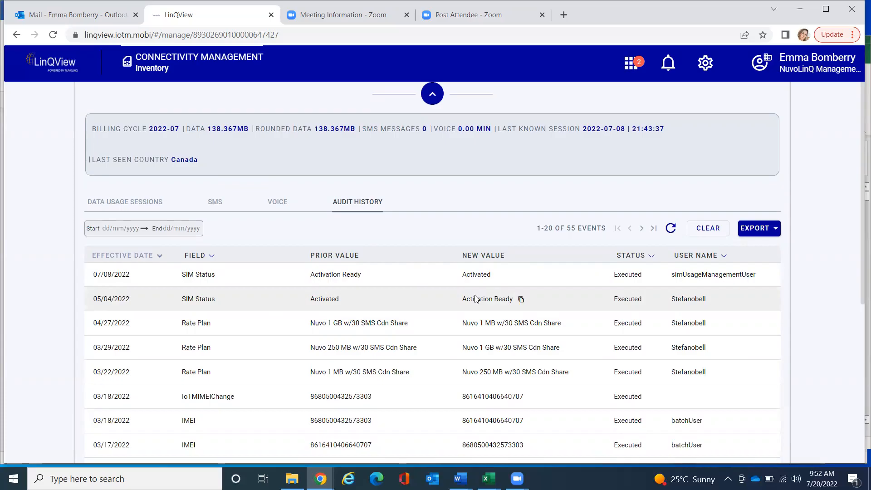
{"action": "left_click", "coordinate": [432, 93]}
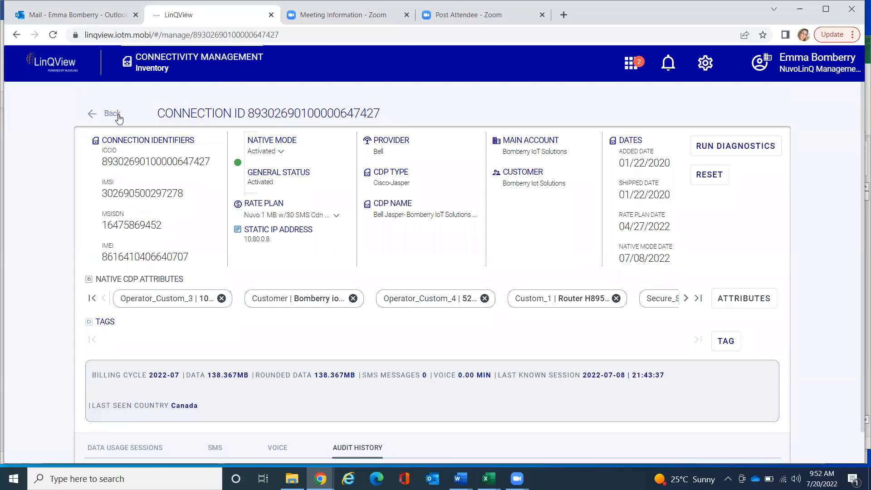
Step: Return to the connection inventory and assign a new tag named Company XYZ to the highest-usage Bell connection, closing its tags and attributes
{"action": "left_click", "coordinate": [117, 113]}
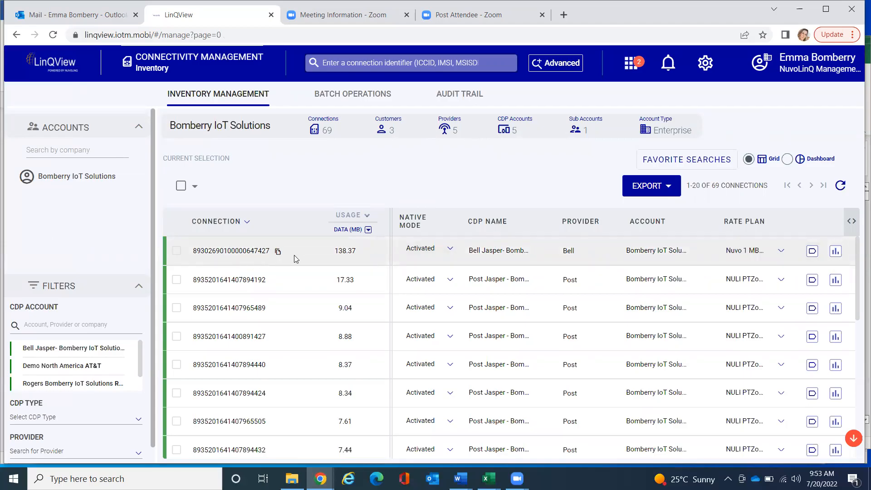
{"action": "left_click", "coordinate": [812, 251]}
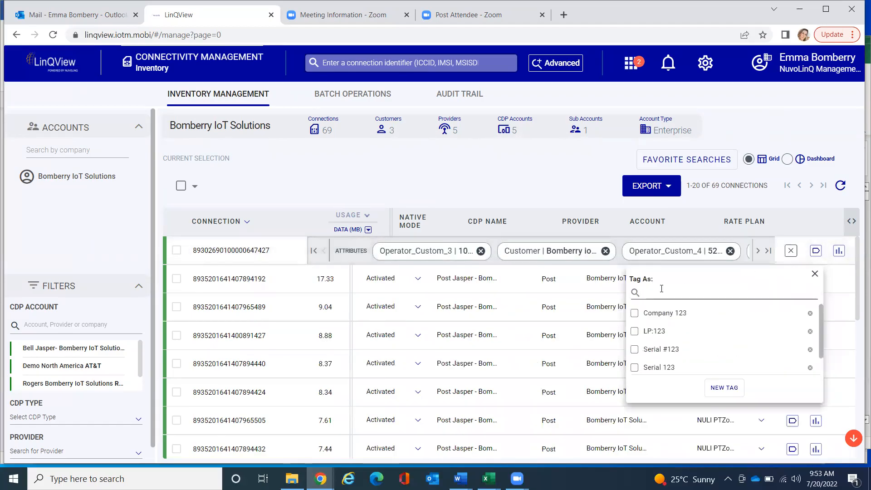
{"action": "type", "text": "Com"}
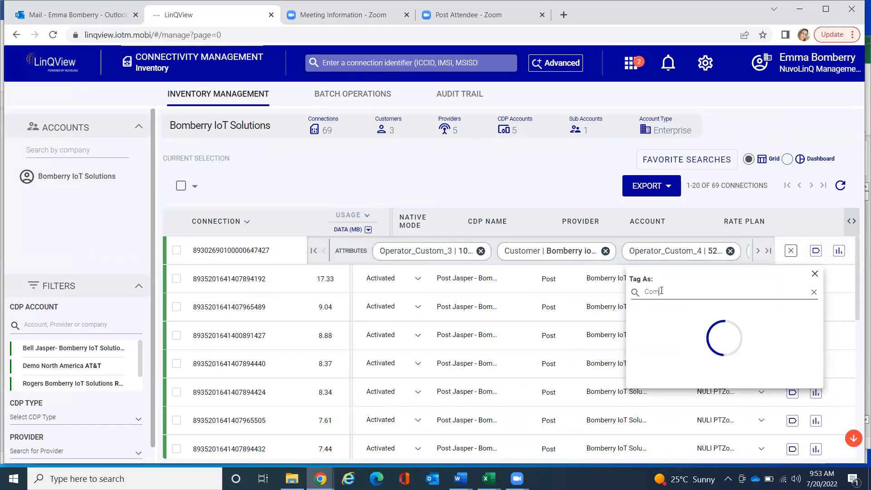
{"action": "type", "text": "pany "}
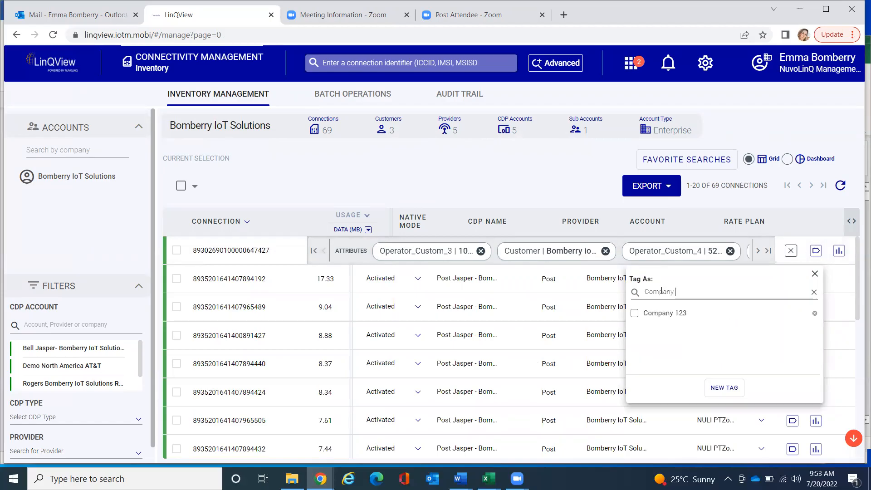
{"action": "type", "text": "XYZ"}
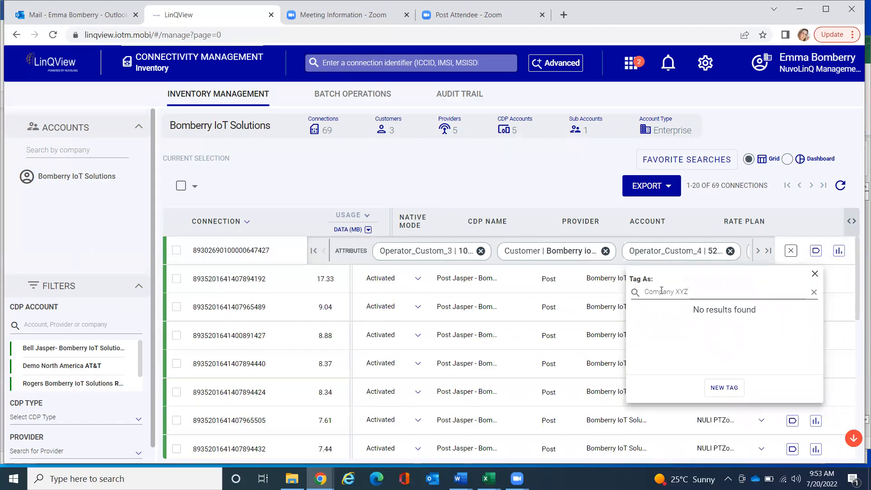
{"action": "left_click", "coordinate": [722, 388]}
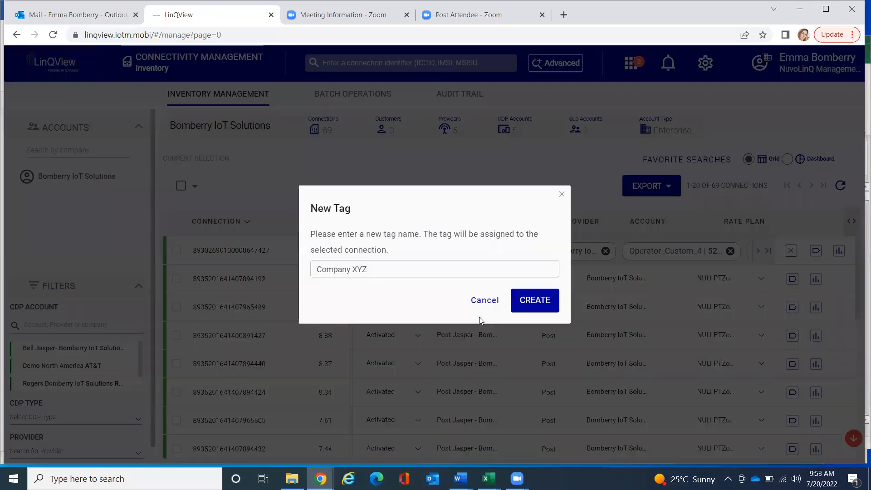
{"action": "left_click", "coordinate": [533, 299]}
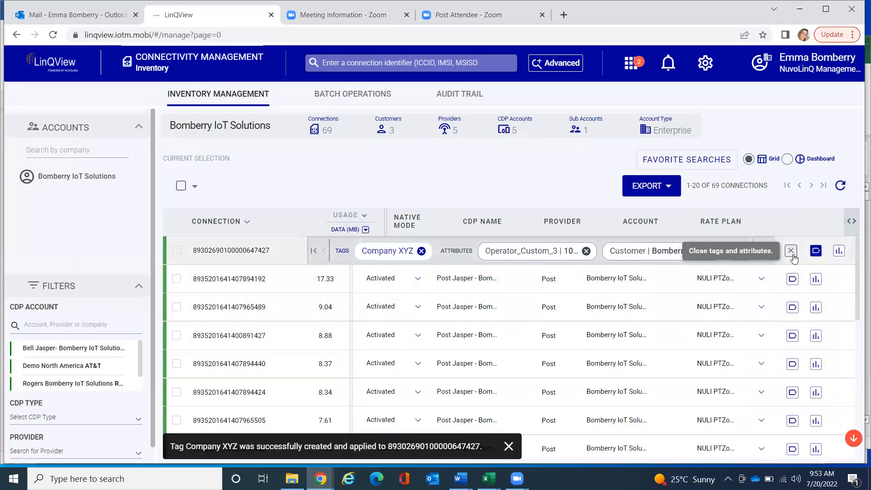
{"action": "left_click", "coordinate": [792, 253]}
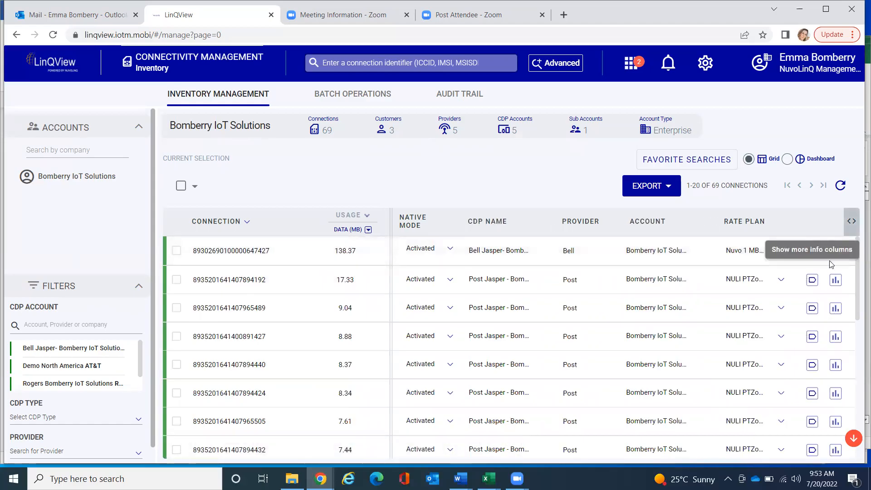
Step: Tag the second connection in the list with the existing tag Serial #123 and close its tags and attributes
{"action": "left_click", "coordinate": [812, 280]}
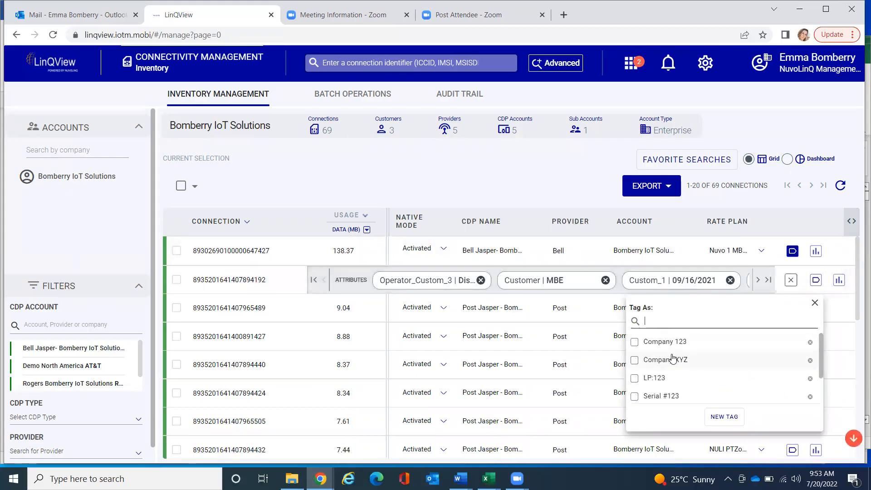
{"action": "type", "text": "Serial"}
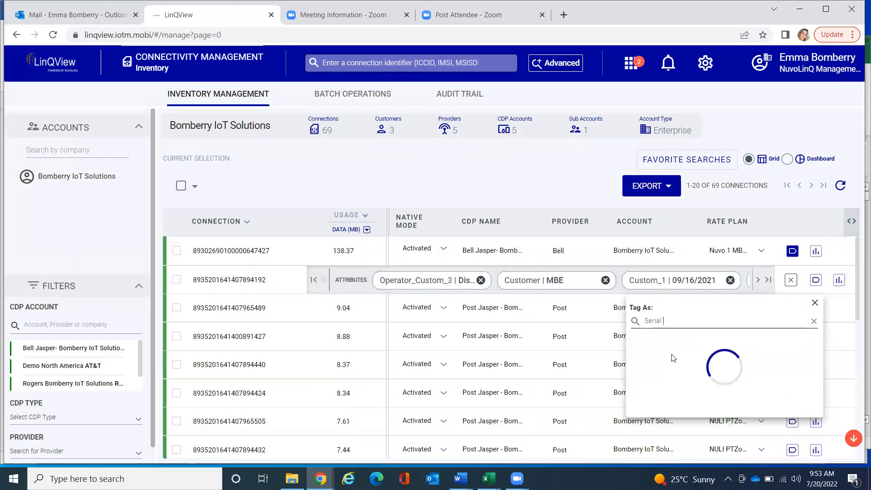
{"action": "type", "text": " #123"}
{"action": "left_click", "coordinate": [670, 346]}
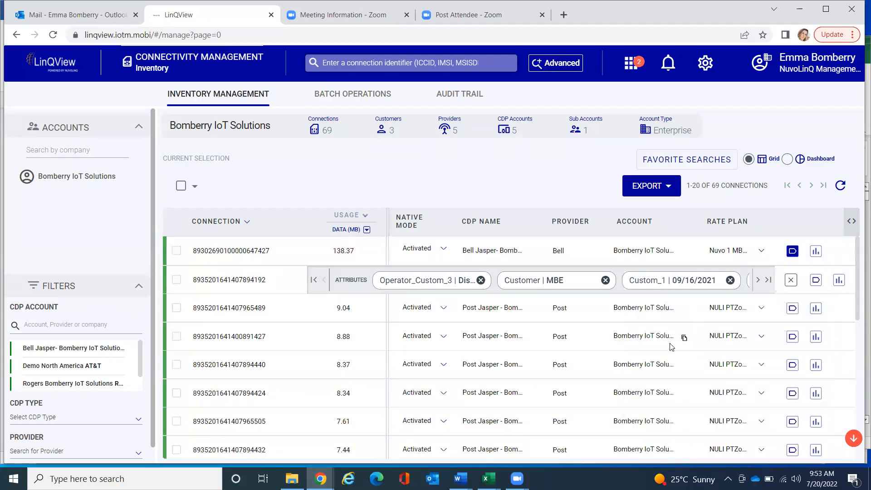
{"action": "left_click", "coordinate": [791, 280]}
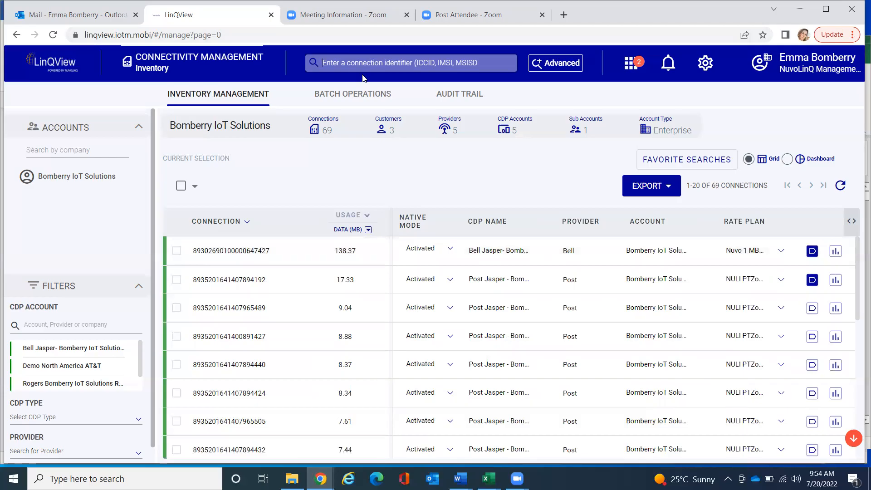
Step: Search the inventory for connection identifiers ending in 7427 with the wildcard *7427, and clear that search filter
{"action": "type", "text": "*"}
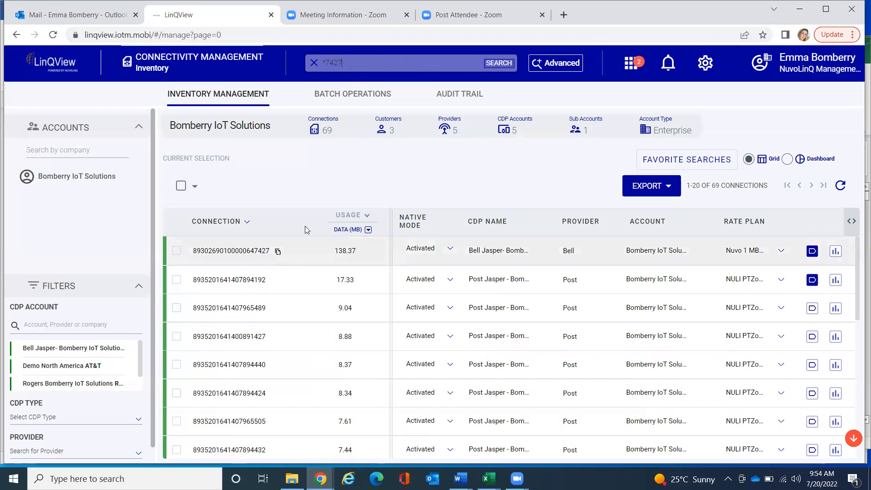
{"action": "left_click", "coordinate": [498, 63]}
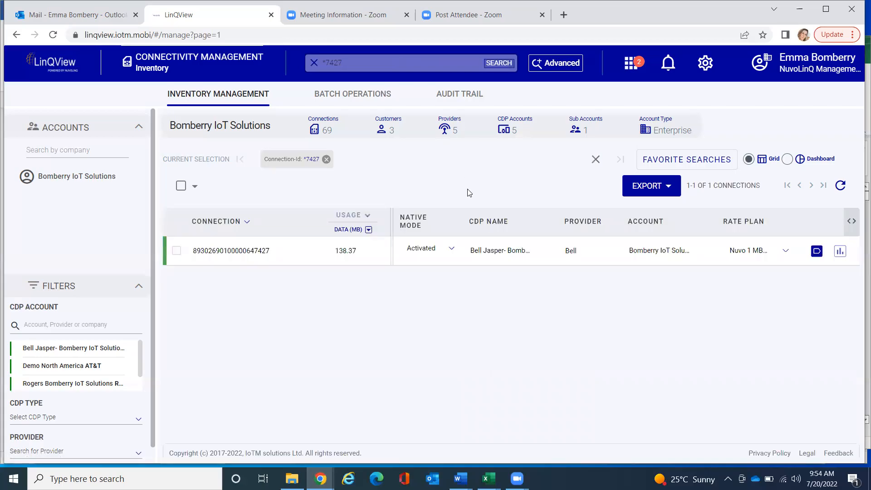
{"action": "left_click", "coordinate": [325, 160]}
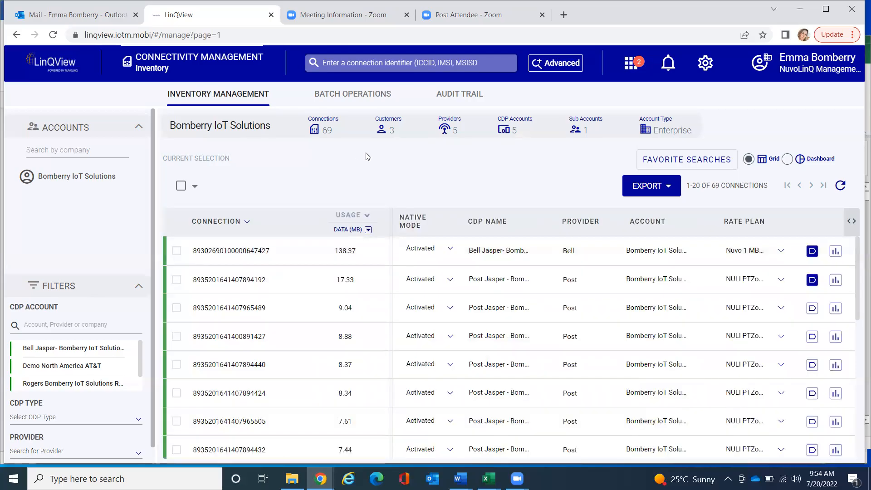
Step: Open the advanced search and review the connection identifier types and general status options without selecting any
{"action": "left_click", "coordinate": [557, 66]}
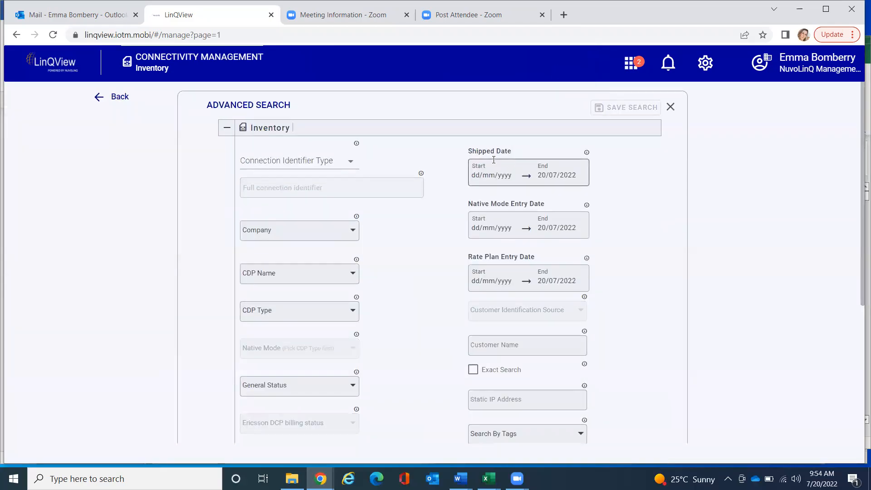
{"action": "left_click", "coordinate": [336, 167]}
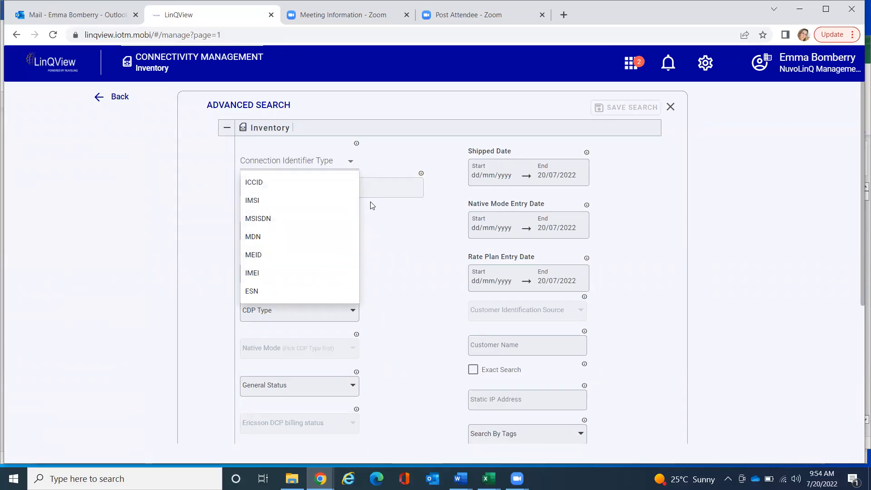
{"action": "left_click", "coordinate": [307, 195]}
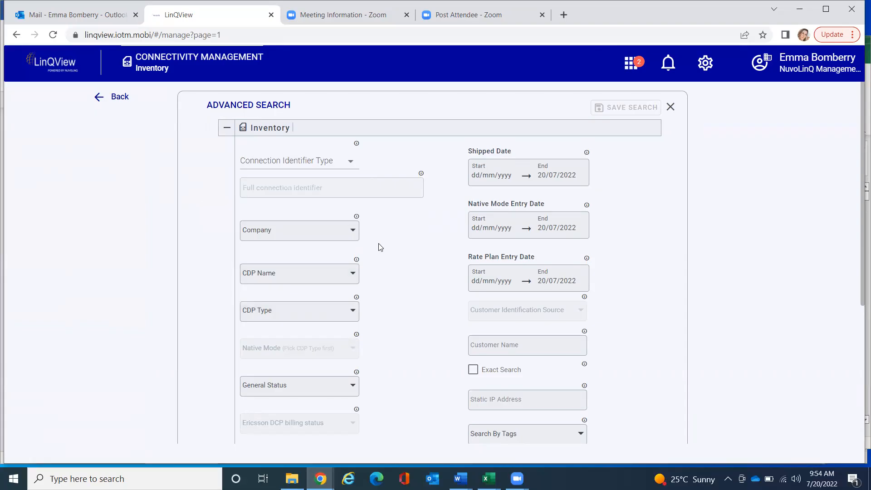
{"action": "scroll", "coordinate": [378, 277], "scroll_direction": "down", "scroll_amount": 1}
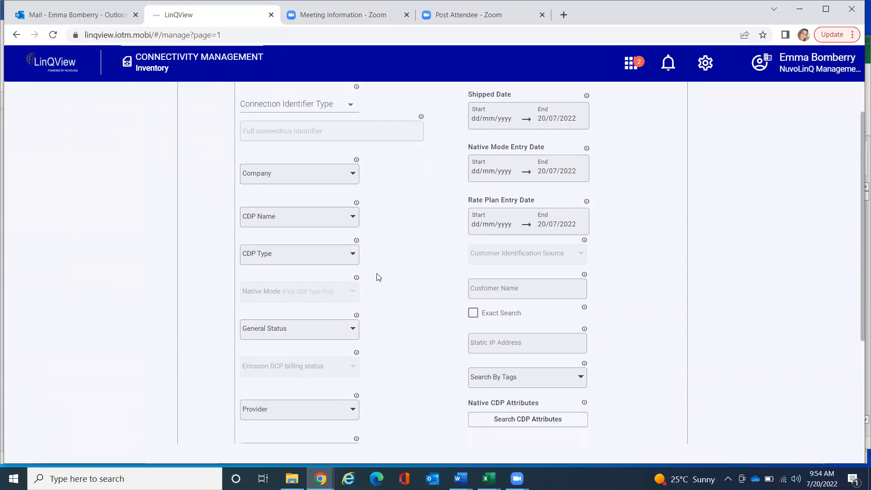
{"action": "left_click", "coordinate": [344, 329]}
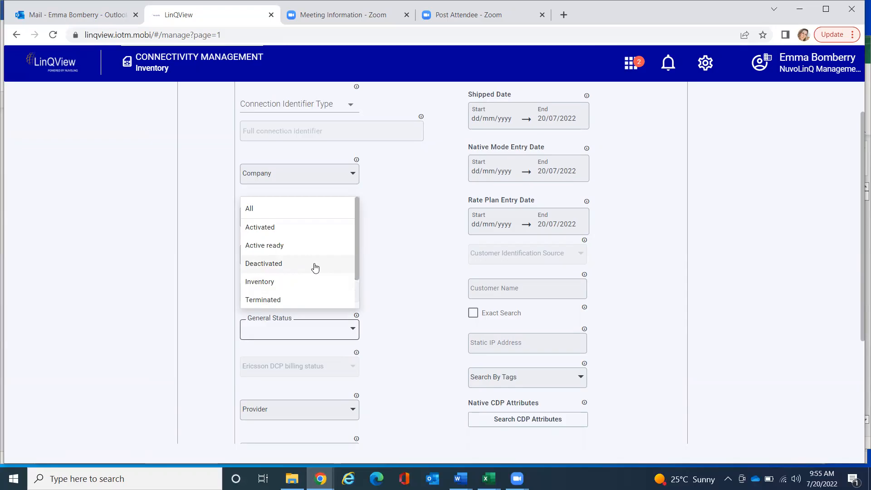
{"action": "scroll", "coordinate": [314, 267], "scroll_direction": "down", "scroll_amount": 1}
{"action": "scroll", "coordinate": [313, 265], "scroll_direction": "up", "scroll_amount": 1}
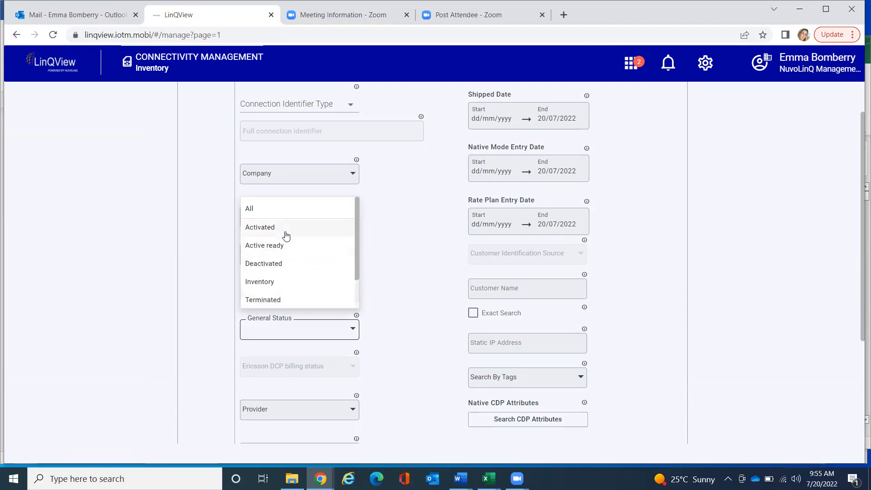
{"action": "left_click", "coordinate": [424, 238]}
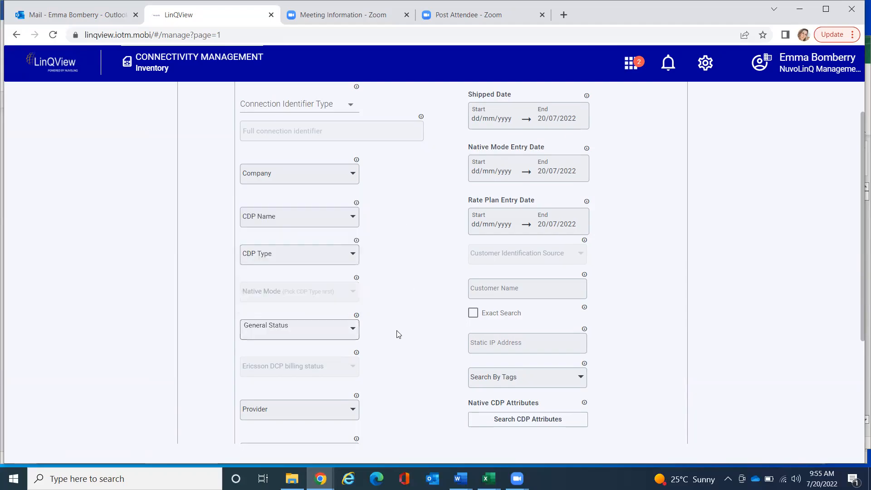
Step: Browse the provider options, search them for Telus, and check the static IP address field without setting either criterion
{"action": "scroll", "coordinate": [395, 347], "scroll_direction": "down", "scroll_amount": 1}
{"action": "scroll", "coordinate": [394, 347], "scroll_direction": "down", "scroll_amount": 1}
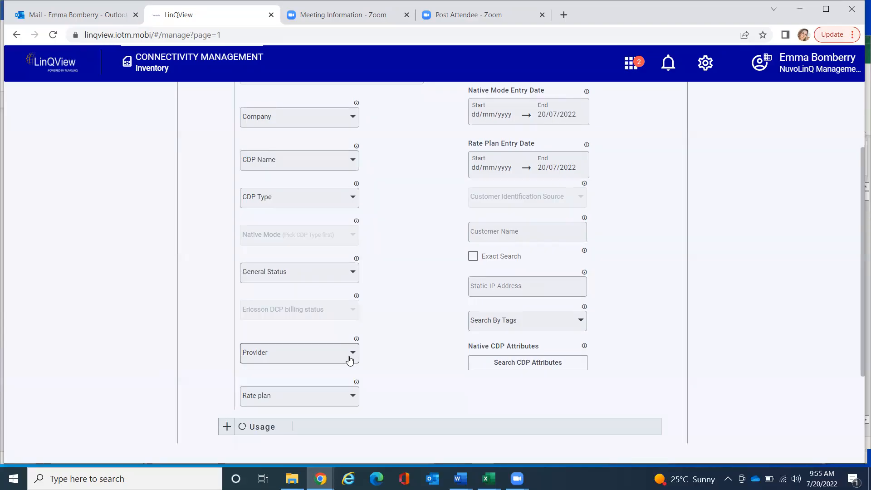
{"action": "left_click", "coordinate": [350, 358]}
{"action": "scroll", "coordinate": [327, 329], "scroll_direction": "down", "scroll_amount": 3}
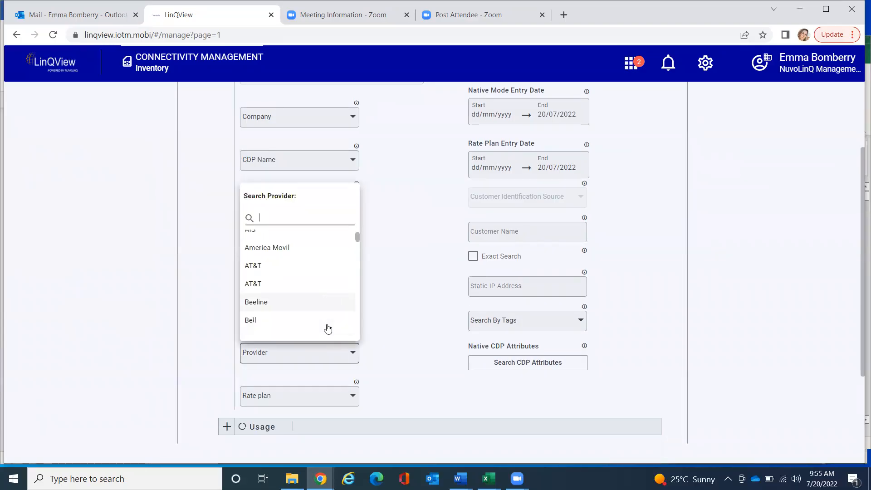
{"action": "scroll", "coordinate": [327, 328], "scroll_direction": "down", "scroll_amount": 1}
{"action": "scroll", "coordinate": [327, 328], "scroll_direction": "down", "scroll_amount": 3}
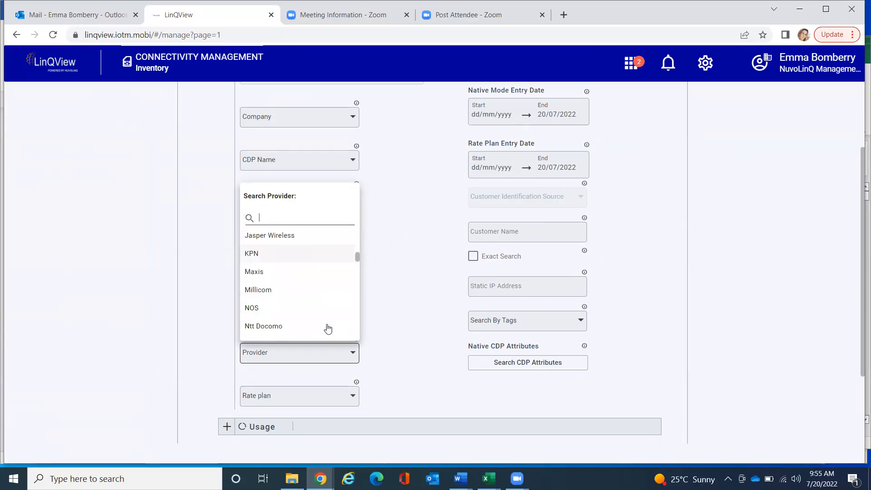
{"action": "scroll", "coordinate": [327, 328], "scroll_direction": "down", "scroll_amount": 4}
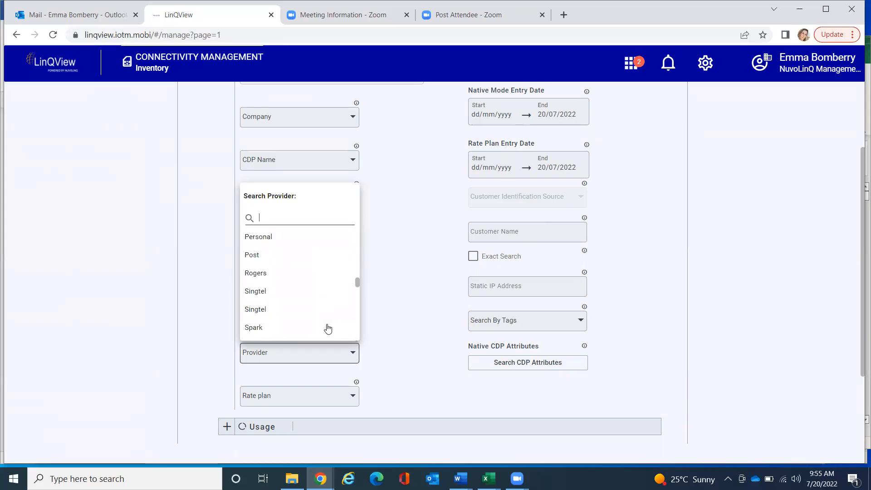
{"action": "type", "text": "us"}
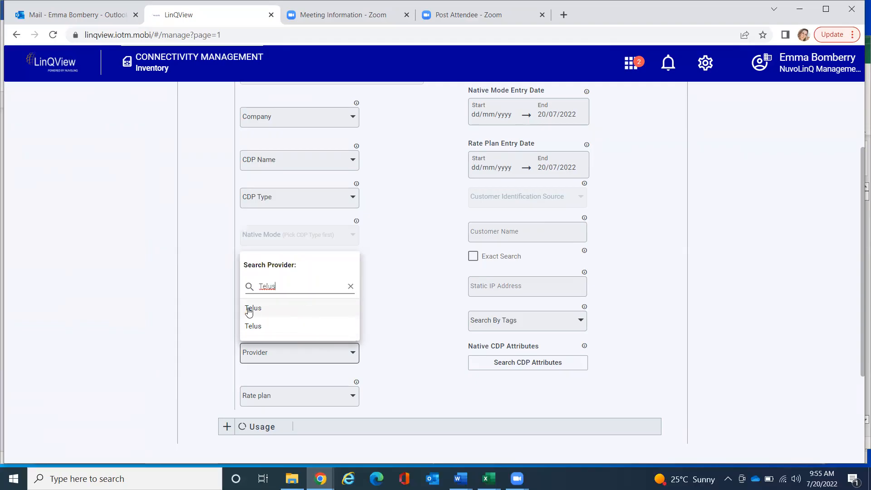
{"action": "left_click", "coordinate": [352, 287]}
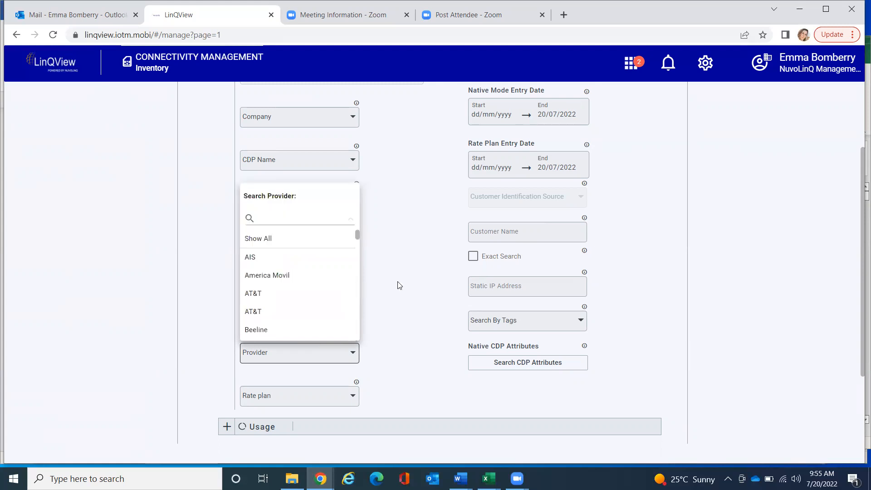
{"action": "left_click", "coordinate": [412, 276]}
{"action": "scroll", "coordinate": [413, 277], "scroll_direction": "up", "scroll_amount": 1}
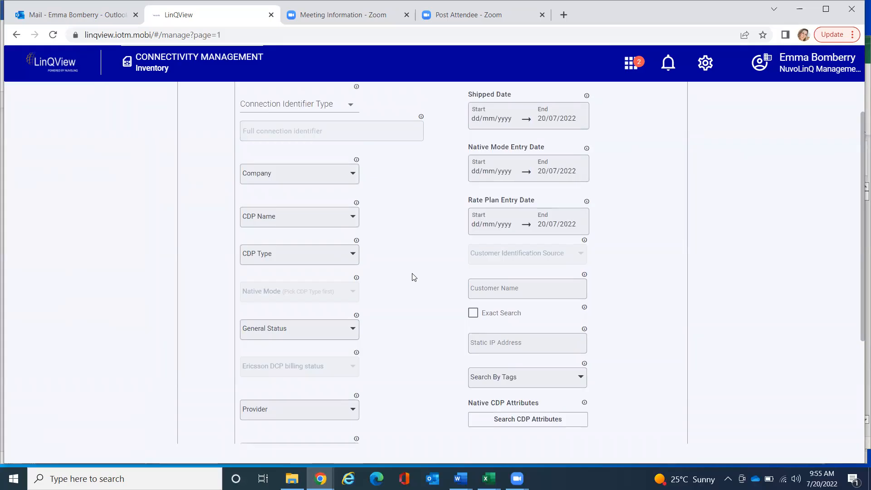
{"action": "left_click", "coordinate": [504, 345]}
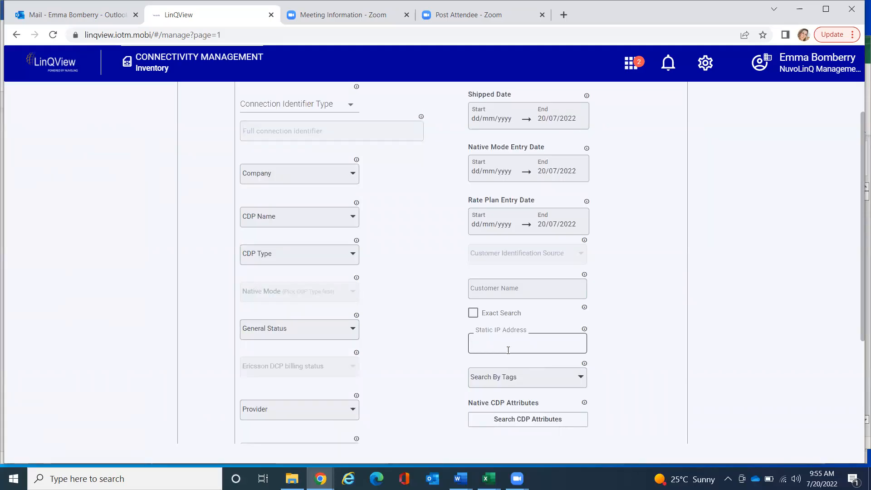
{"action": "left_click", "coordinate": [600, 336]}
Step: Set the advanced search's tag criterion to Company XYZ and run the search
{"action": "scroll", "coordinate": [599, 335], "scroll_direction": "down", "scroll_amount": 3}
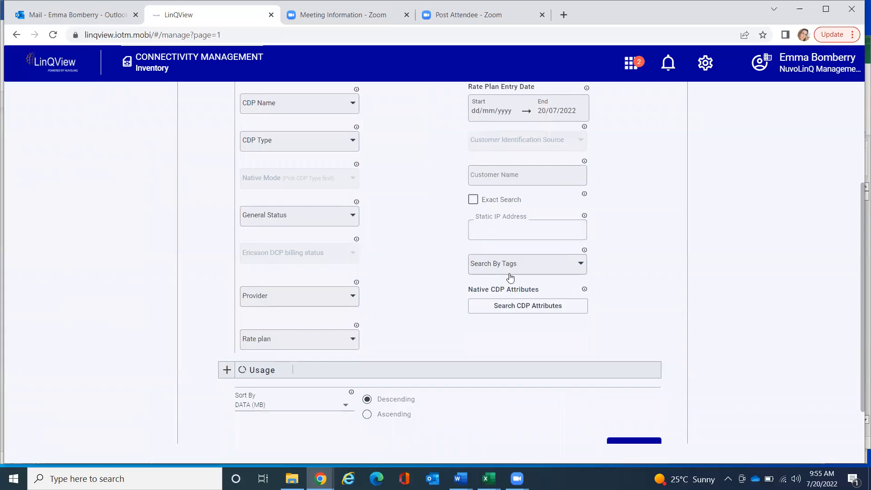
{"action": "left_click", "coordinate": [543, 271]}
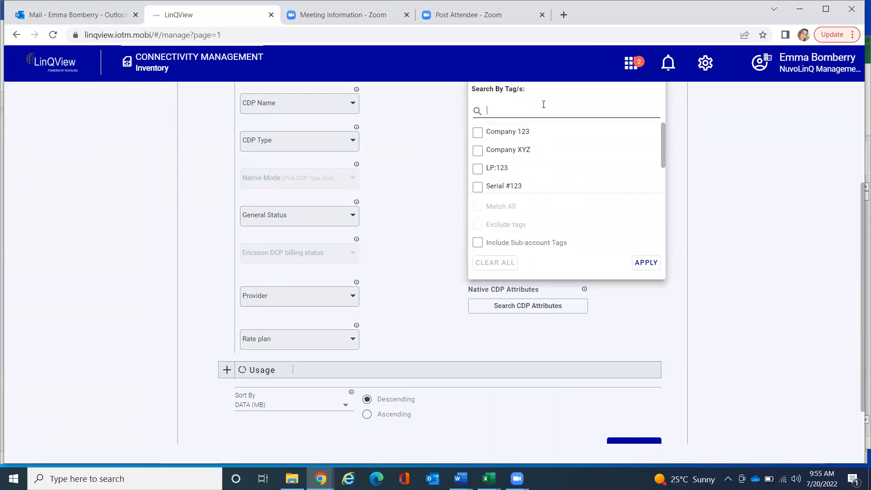
{"action": "type", "text": "Company"}
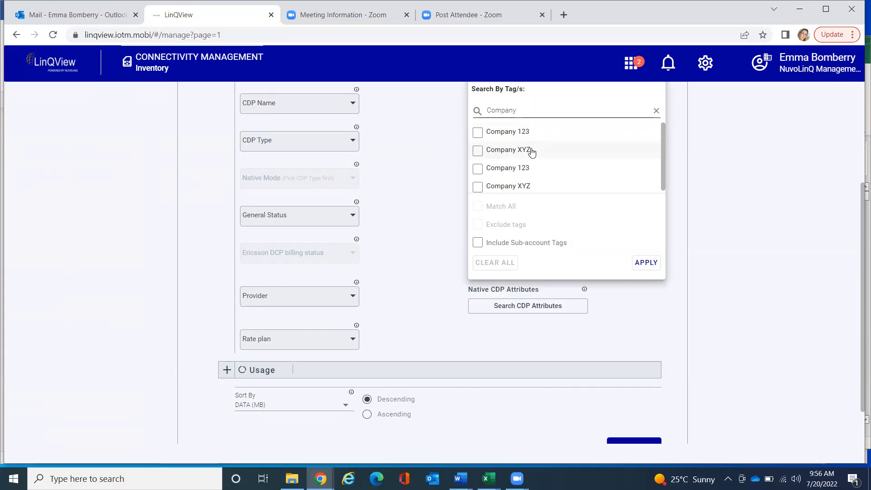
{"action": "key", "text": "BackSpace"}
{"action": "key", "text": "BackSpace"}
{"action": "left_click", "coordinate": [510, 157]}
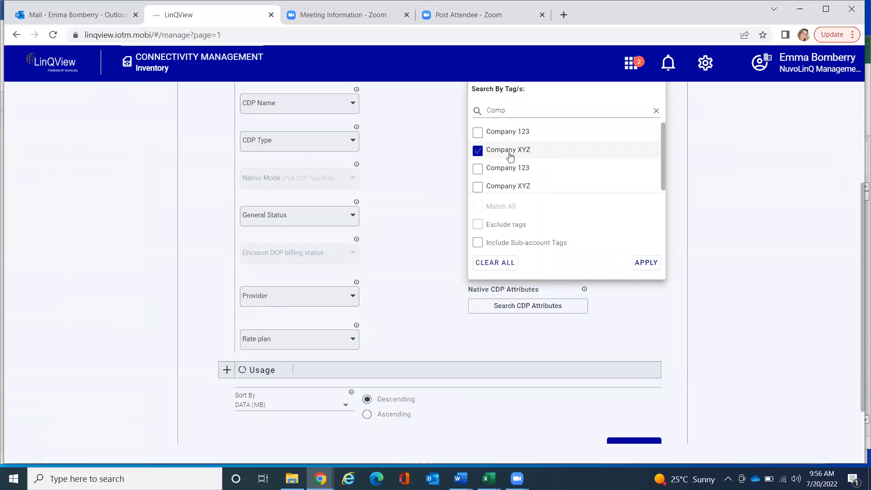
{"action": "left_click", "coordinate": [644, 262]}
{"action": "scroll", "coordinate": [629, 309], "scroll_direction": "down", "scroll_amount": 1}
{"action": "left_click", "coordinate": [631, 396]}
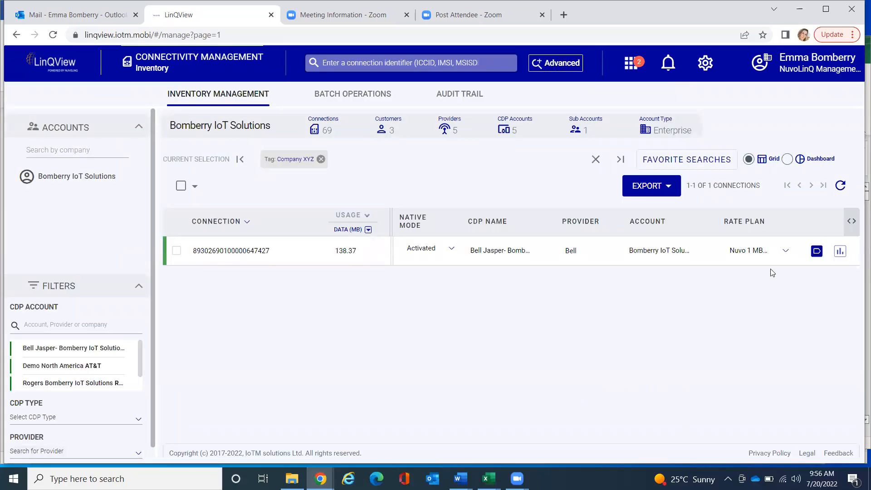
Step: Clear the Company XYZ tag filter and apply the Company XYZ tag to the Post connection whose identifier ends in 4440
{"action": "left_click", "coordinate": [321, 159]}
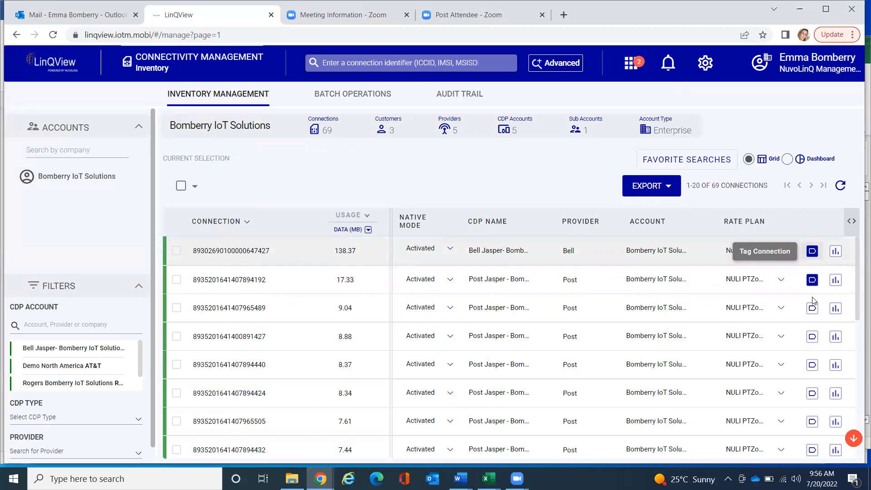
{"action": "left_click", "coordinate": [811, 370]}
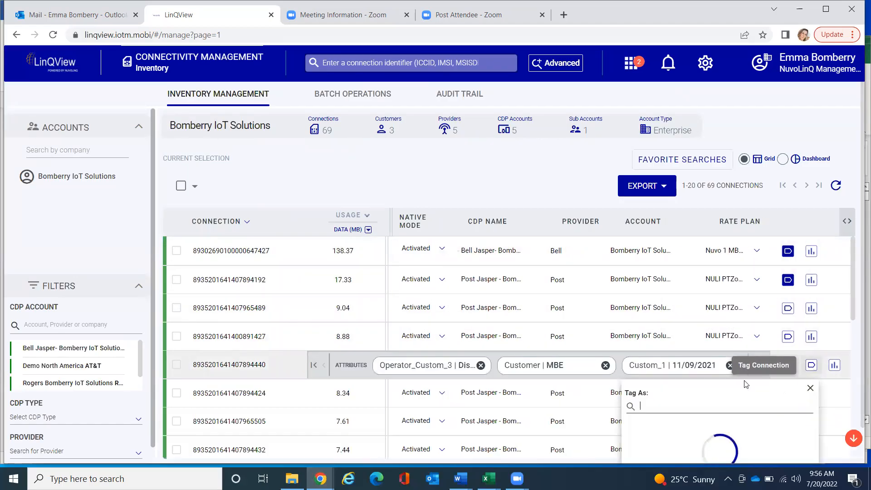
{"action": "scroll", "coordinate": [683, 399], "scroll_direction": "down", "scroll_amount": 1}
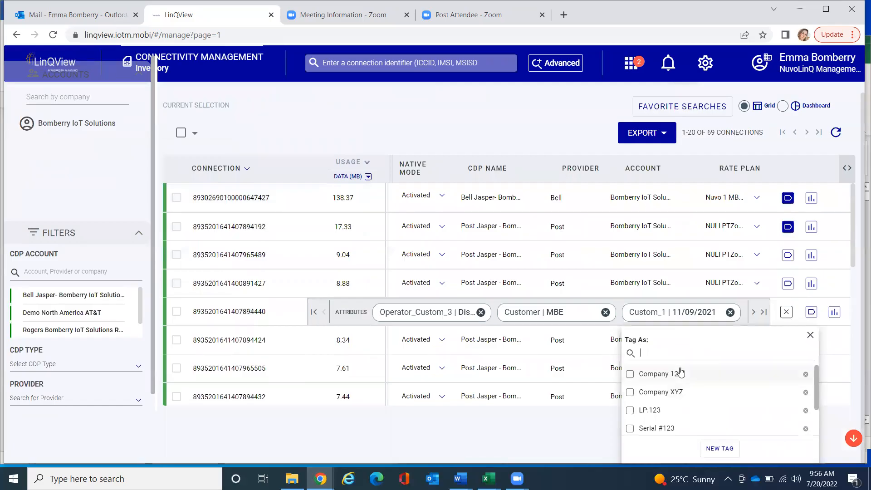
{"action": "left_click", "coordinate": [673, 354]}
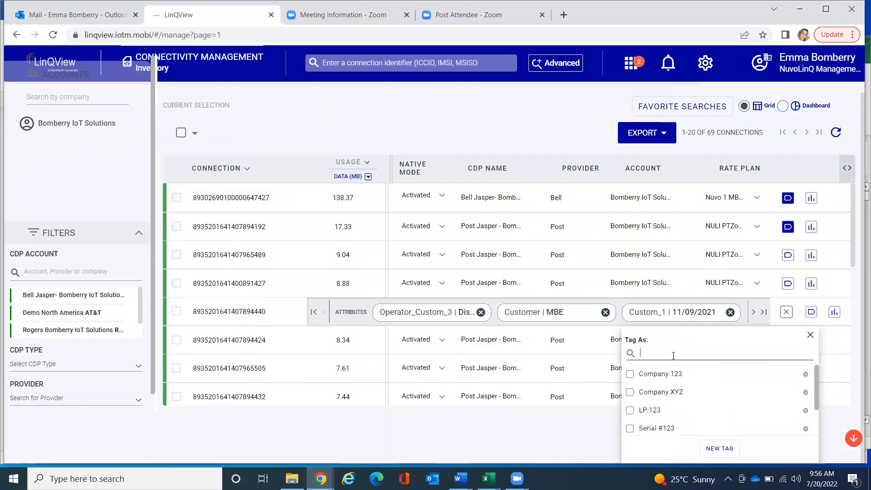
{"action": "type", "text": "com"}
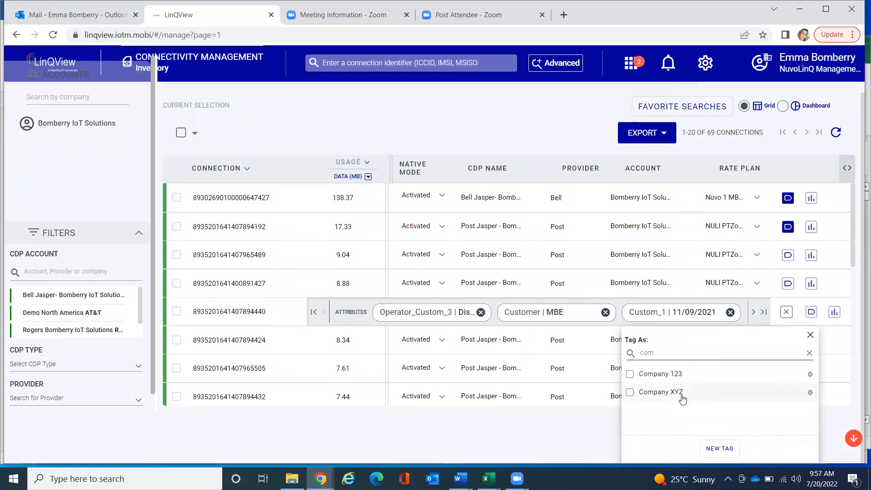
{"action": "left_click", "coordinate": [654, 396]}
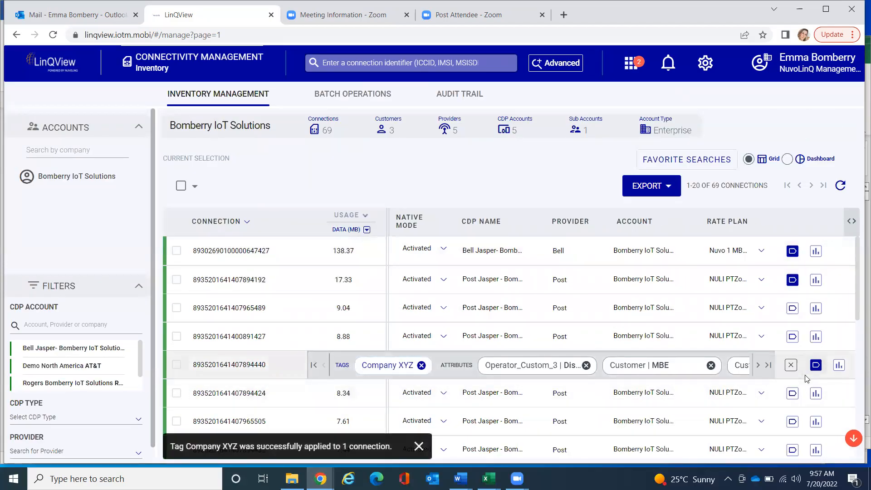
{"action": "left_click", "coordinate": [791, 366]}
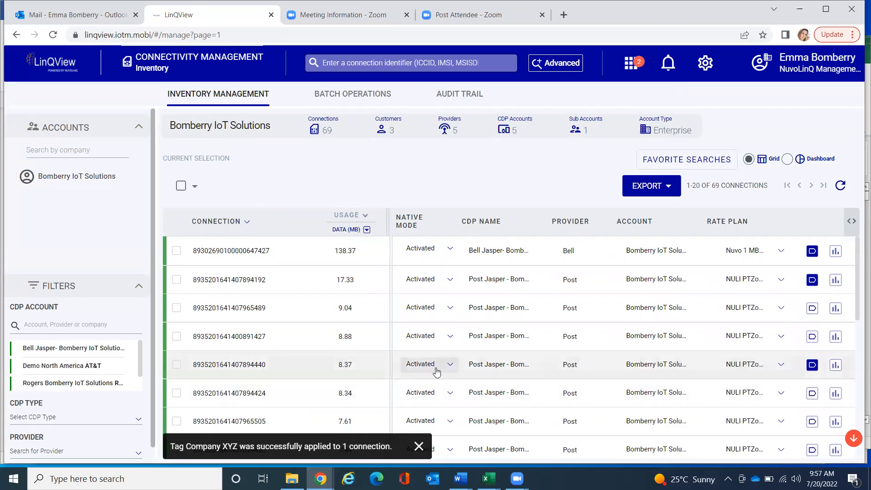
Step: Run an advanced search of the inventory with Company XYZ as the tag criterion
{"action": "left_click", "coordinate": [569, 64]}
{"action": "scroll", "coordinate": [632, 222], "scroll_direction": "down", "scroll_amount": 5}
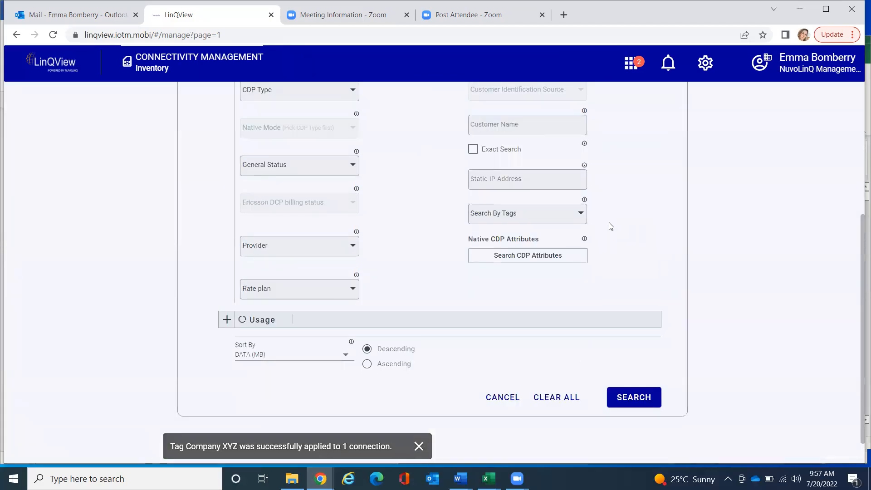
{"action": "left_click", "coordinate": [560, 212]}
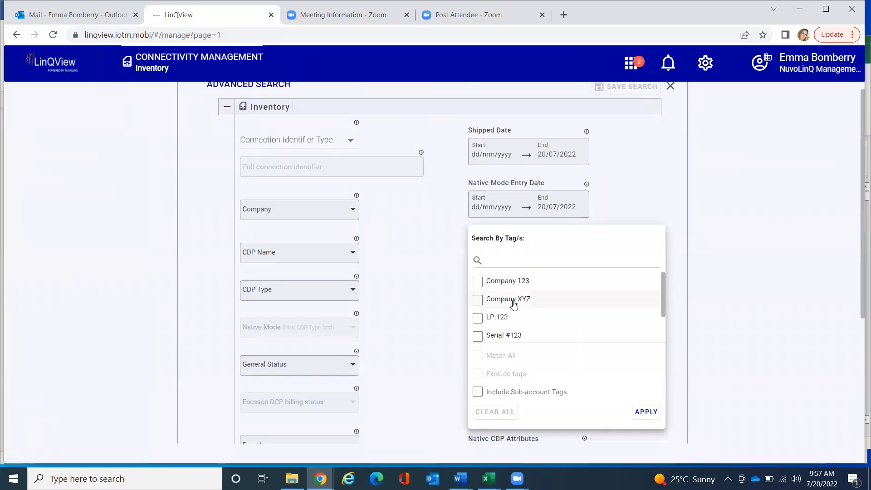
{"action": "type", "text": "com"}
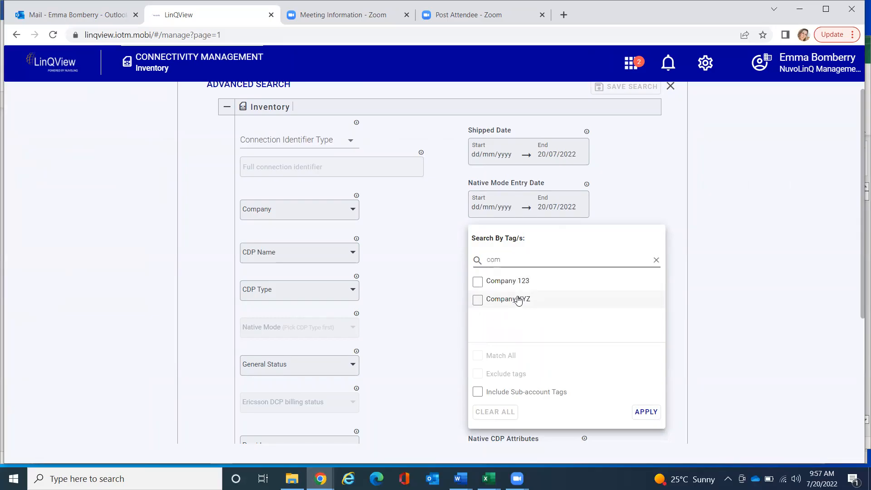
{"action": "left_click", "coordinate": [518, 301]}
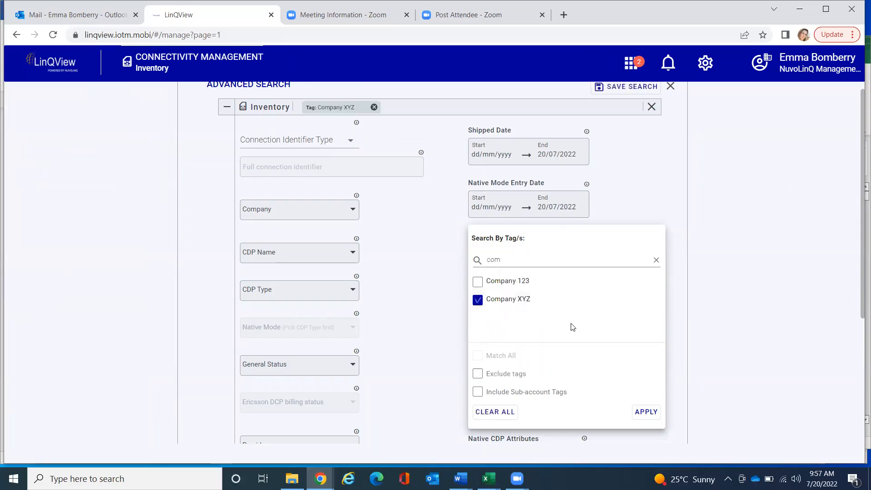
{"action": "left_click", "coordinate": [641, 412]}
{"action": "scroll", "coordinate": [644, 381], "scroll_direction": "down", "scroll_amount": 3}
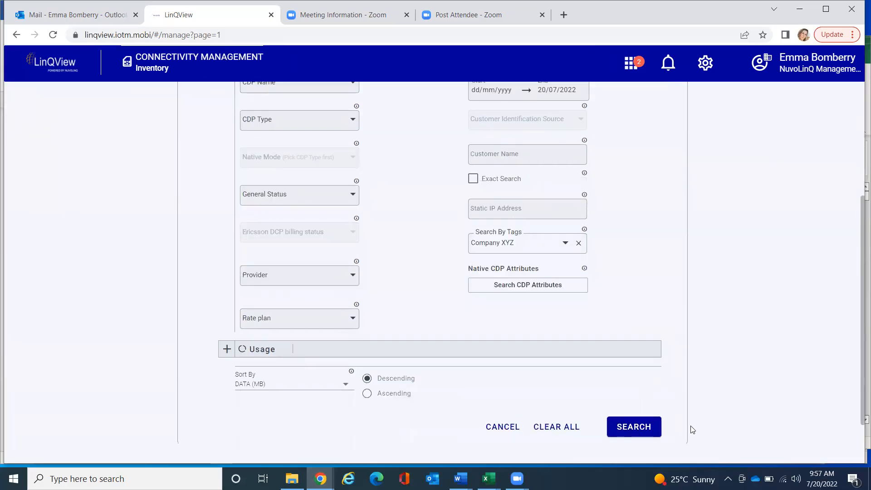
{"action": "left_click", "coordinate": [644, 435]}
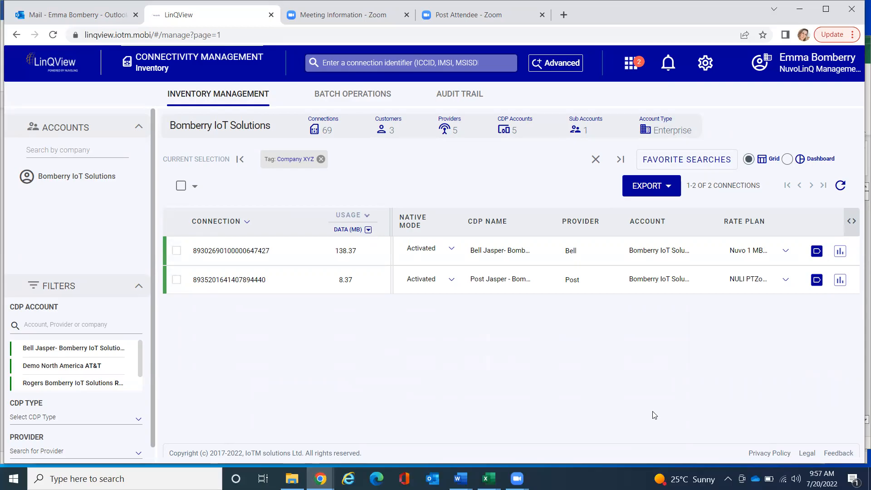
Step: Review the export formats for the filtered connections, and clear the tag filter to check them for the full inventory without exporting
{"action": "left_click", "coordinate": [662, 191]}
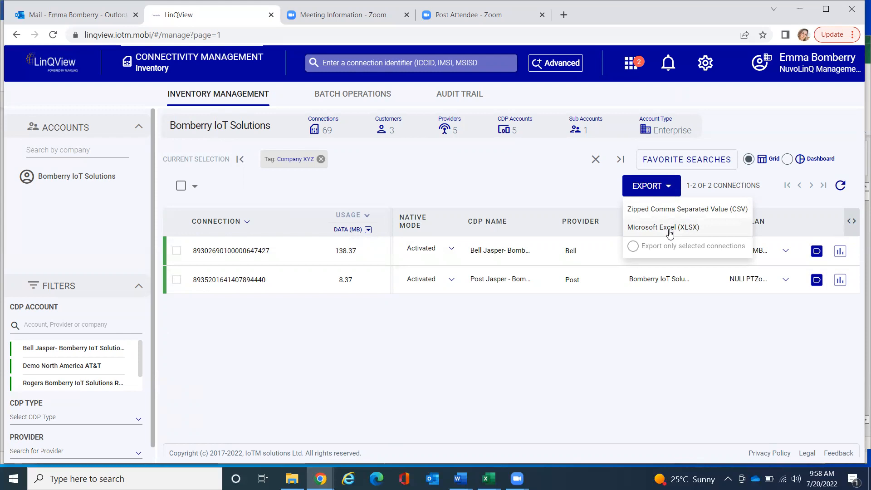
{"action": "left_click", "coordinate": [320, 159]}
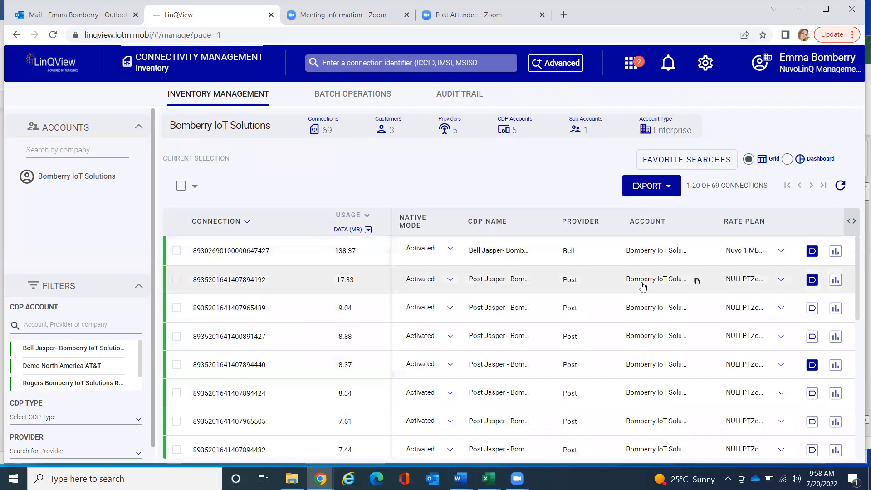
{"action": "left_click", "coordinate": [649, 193]}
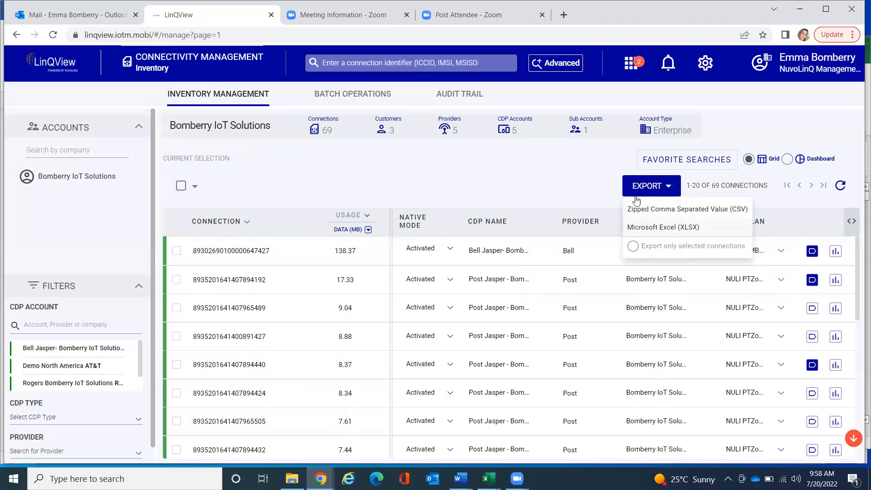
{"action": "left_click", "coordinate": [570, 183]}
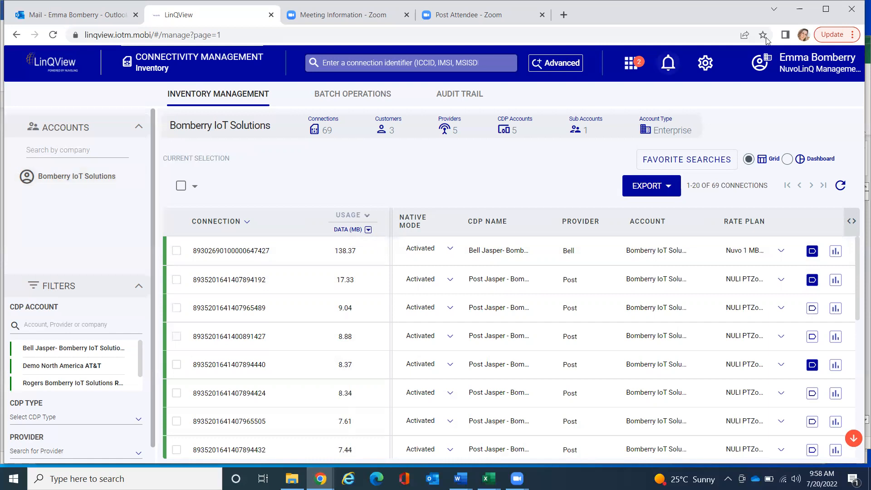
Step: Start creating a new account in account management with Enterprise as the owner type, and proceed to the account information
{"action": "left_click", "coordinate": [708, 70]}
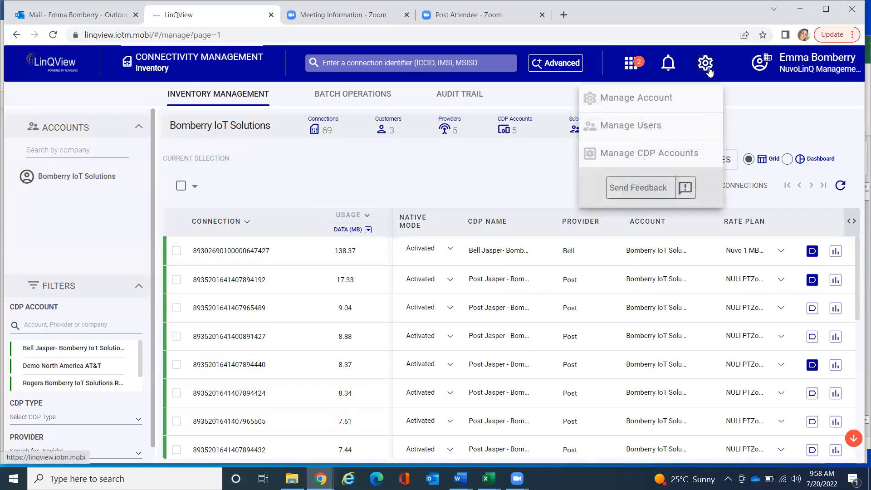
{"action": "left_click", "coordinate": [671, 98]}
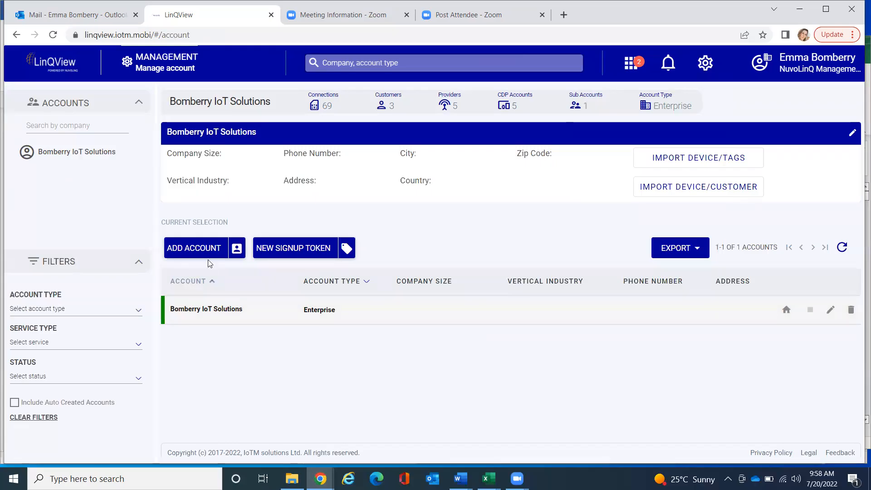
{"action": "left_click", "coordinate": [186, 248]}
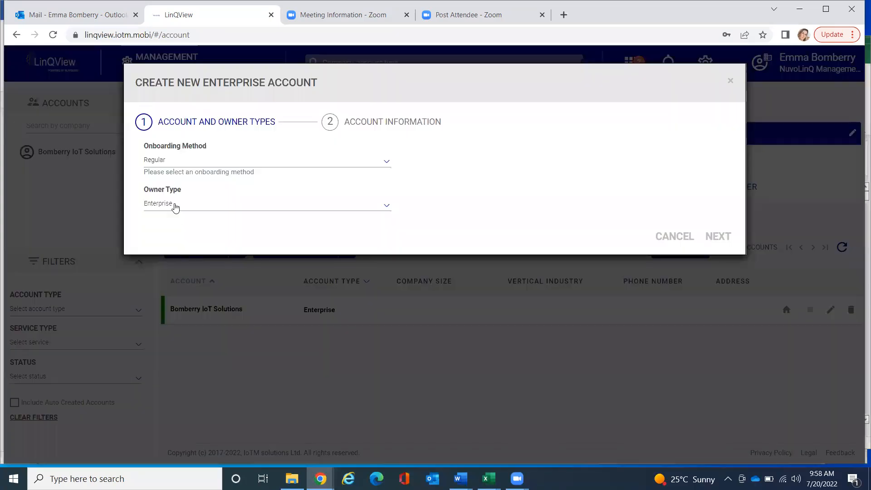
{"action": "left_click", "coordinate": [184, 210]}
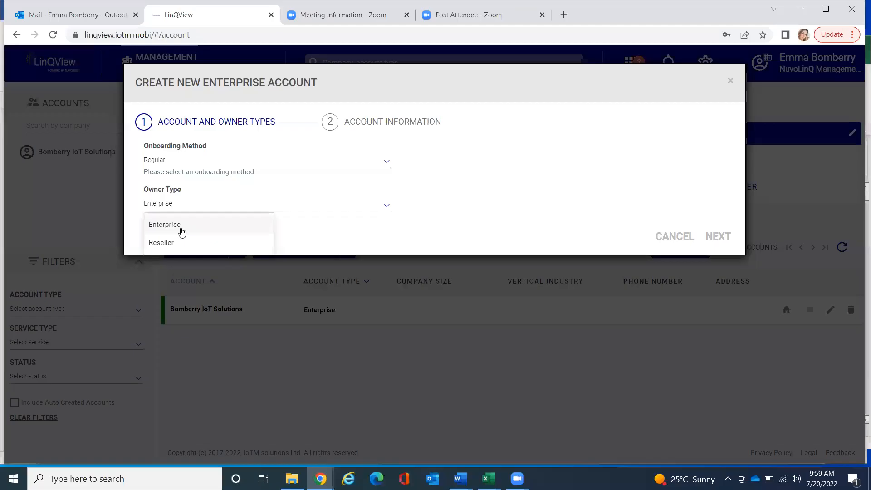
{"action": "left_click", "coordinate": [182, 232]}
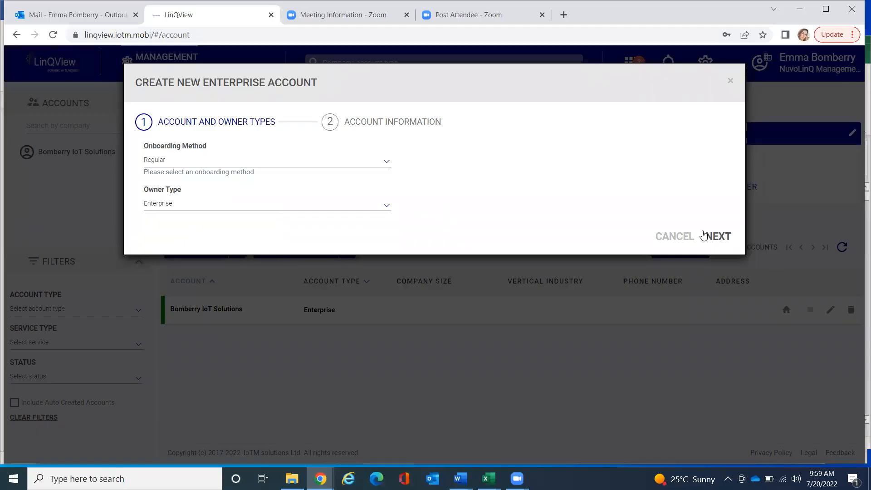
{"action": "left_click", "coordinate": [717, 237]}
Step: Enter Company XYZ as the new account's company name and submit it as a child of Bomberry IoT Solutions
{"action": "left_click", "coordinate": [202, 222]}
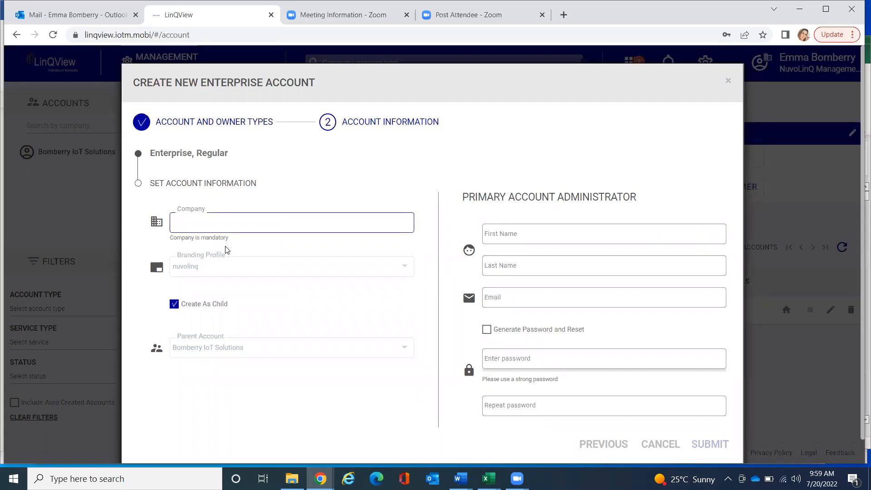
{"action": "type", "text": "Company XYZ"}
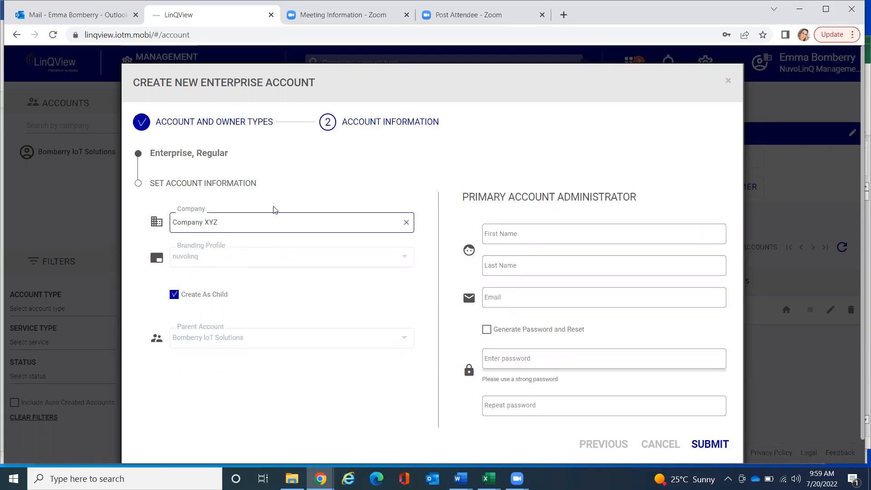
{"action": "scroll", "coordinate": [535, 176], "scroll_direction": "down", "scroll_amount": 1}
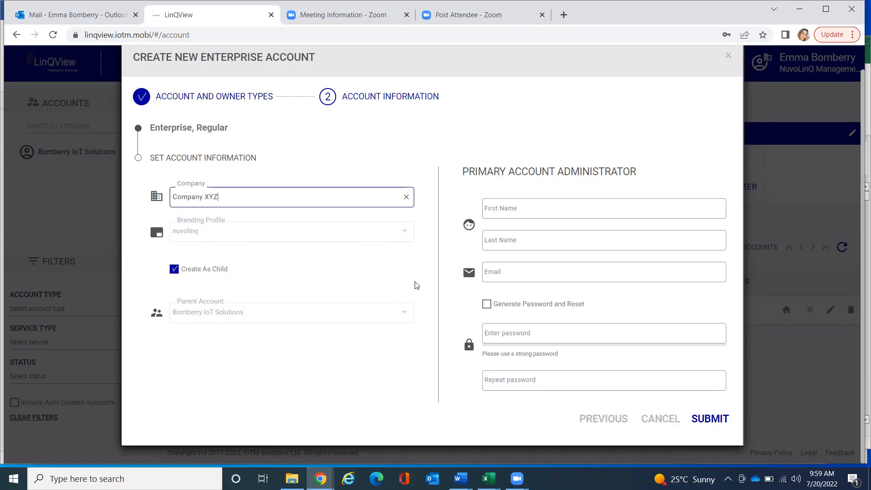
{"action": "left_click", "coordinate": [711, 419]}
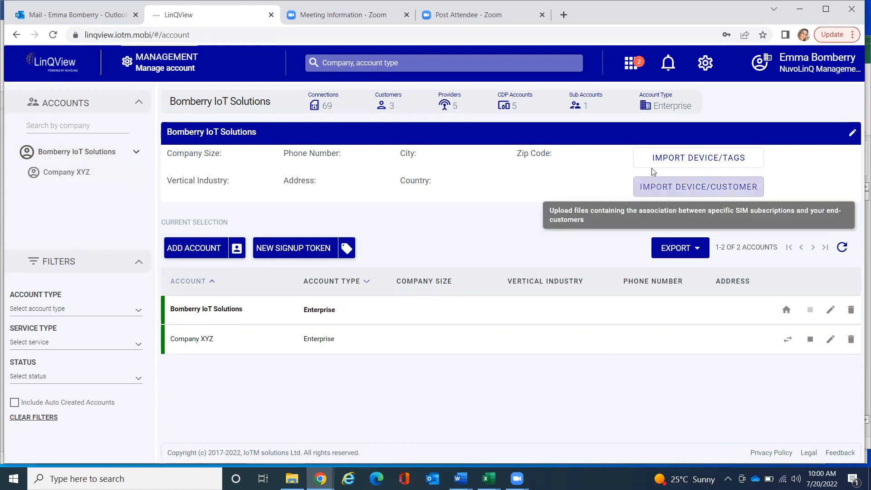
Step: Review the device tag import instructions for adding and deleting tags, and close them without uploading a file
{"action": "left_click", "coordinate": [718, 164]}
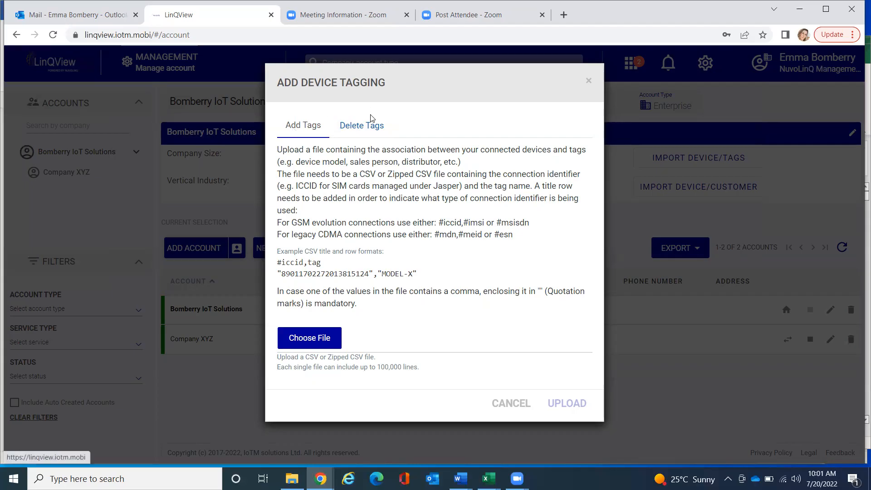
{"action": "left_click", "coordinate": [371, 131]}
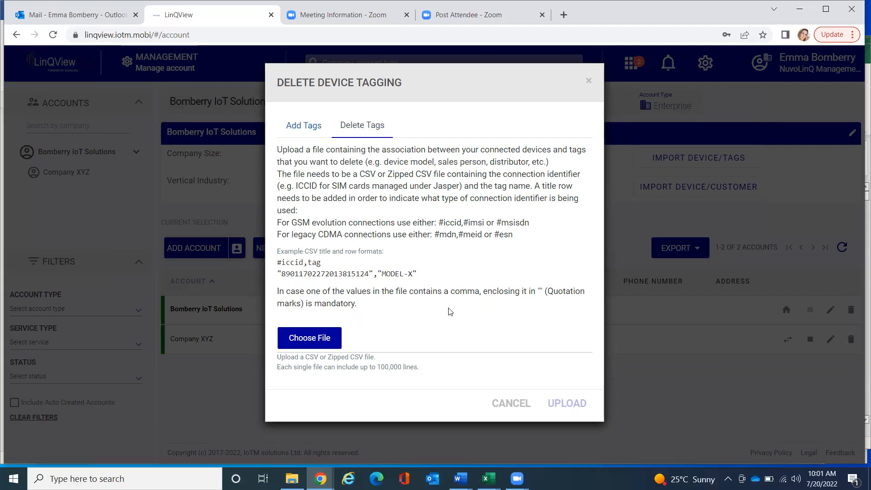
{"action": "left_click", "coordinate": [588, 81]}
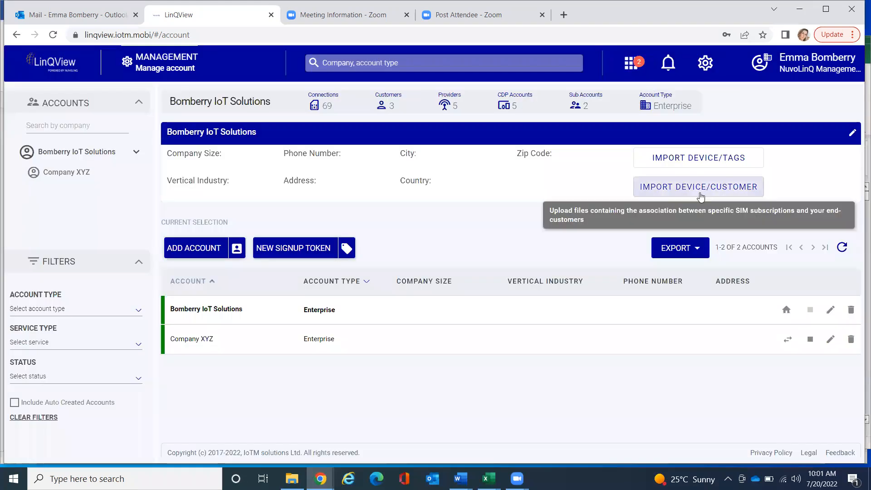
Step: Review the device-to-customer import instructions for adding and deleting customers, and close them without uploading a file
{"action": "left_click", "coordinate": [702, 193]}
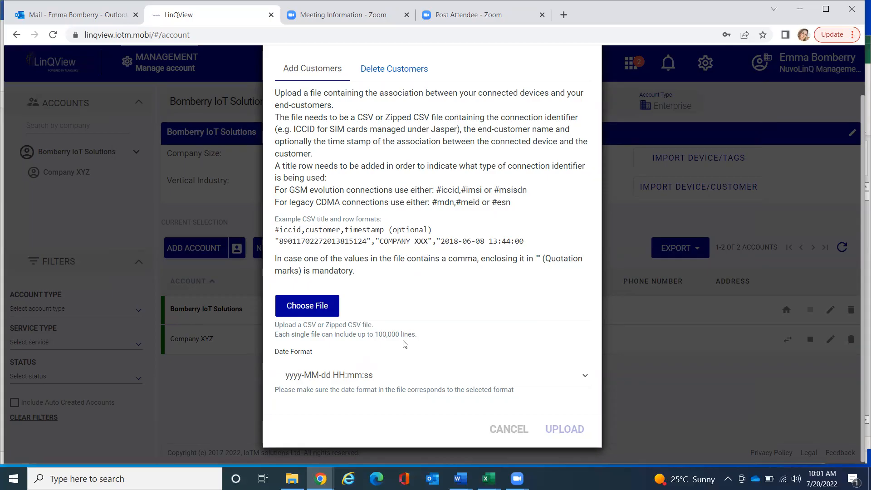
{"action": "left_click", "coordinate": [388, 70]}
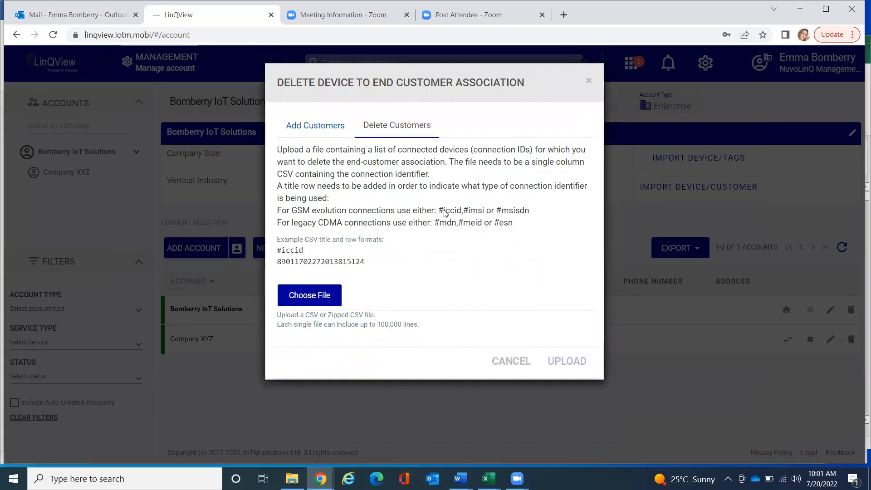
{"action": "left_click", "coordinate": [589, 81]}
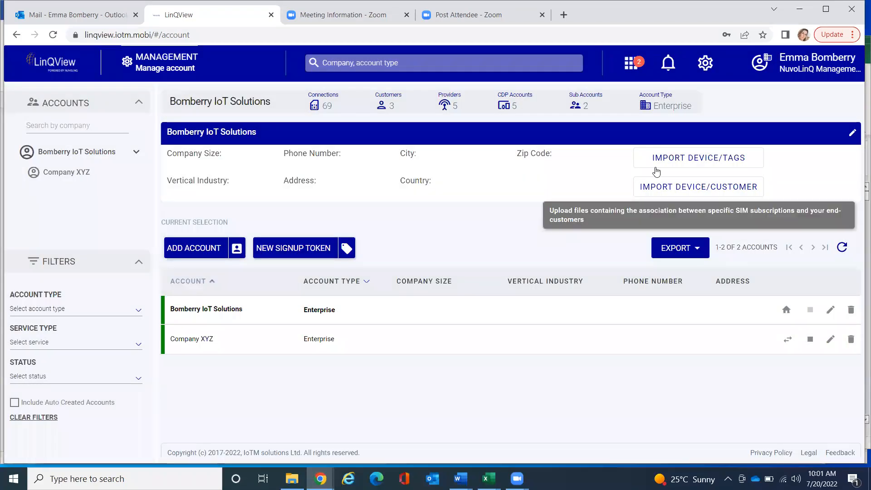
Step: Review the owner account and role options of the new user form in user management, and cancel without adding a user
{"action": "left_click", "coordinate": [708, 67]}
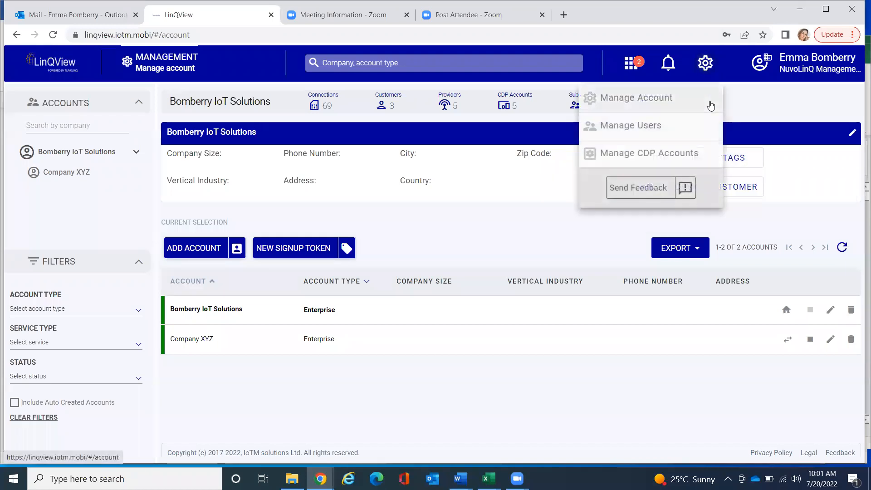
{"action": "left_click", "coordinate": [681, 130]}
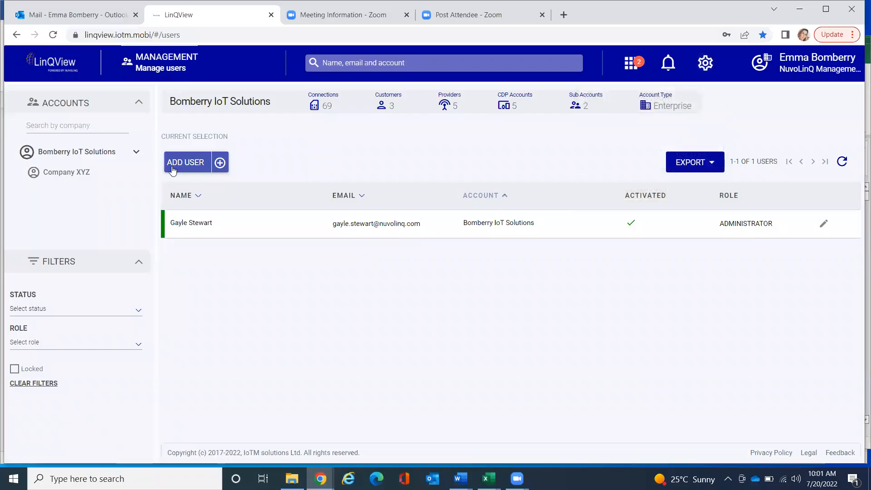
{"action": "left_click", "coordinate": [172, 168]}
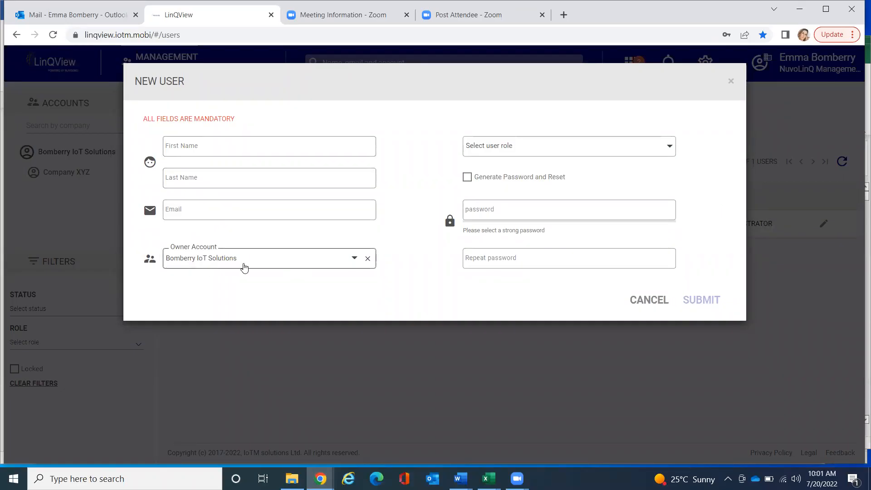
{"action": "left_click", "coordinate": [354, 259]}
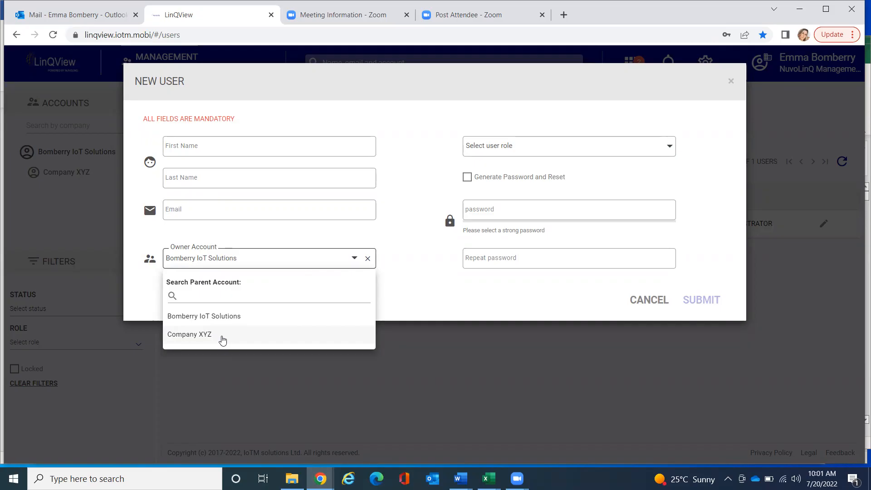
{"action": "left_click", "coordinate": [591, 151]}
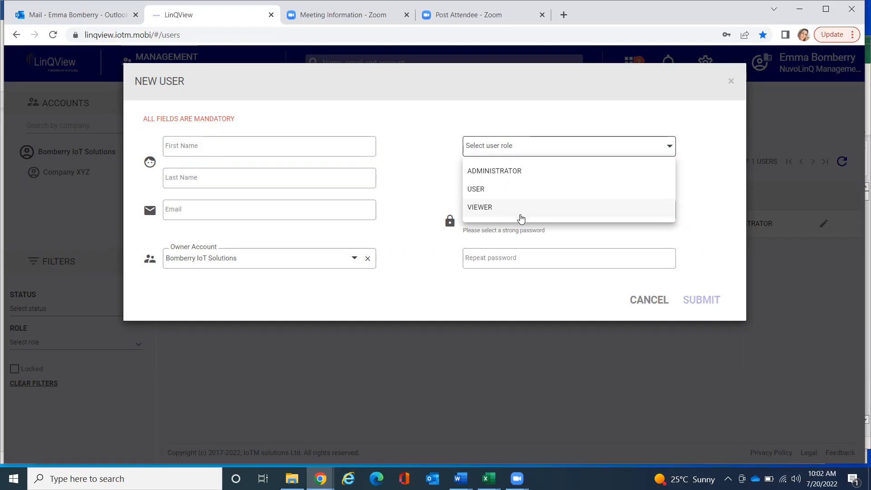
{"action": "left_click", "coordinate": [549, 288]}
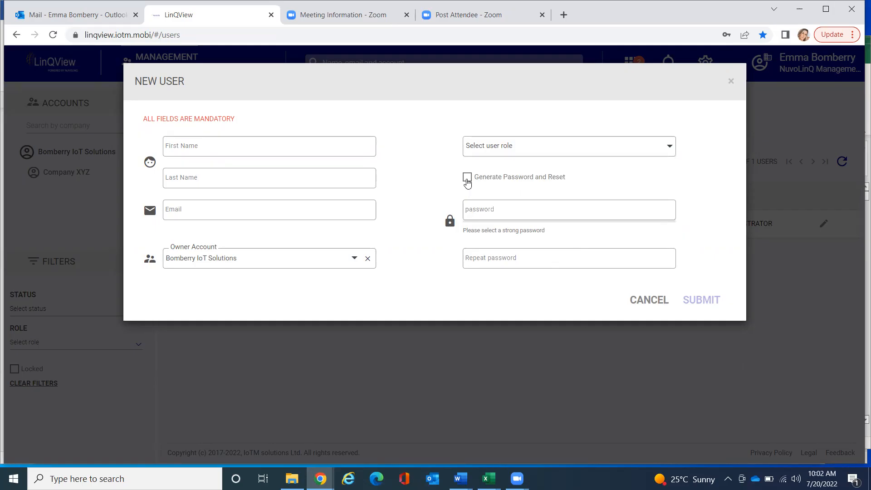
{"action": "left_click", "coordinate": [635, 301]}
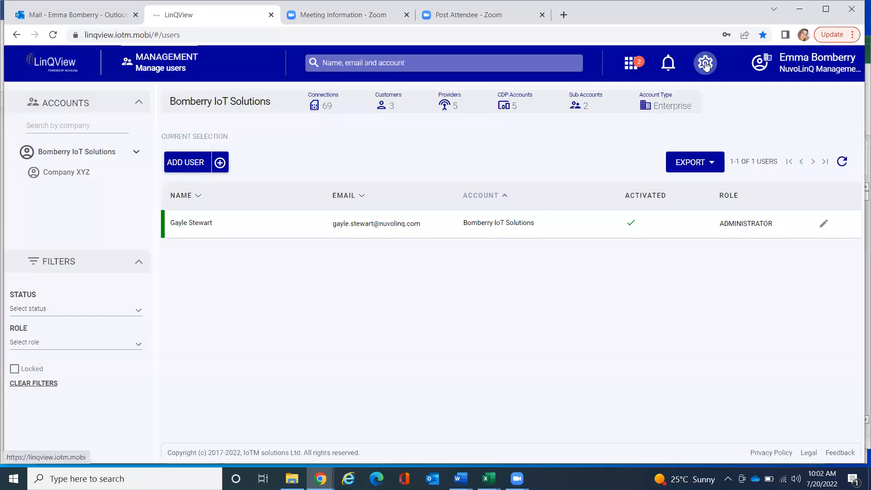
{"action": "left_click", "coordinate": [706, 65]}
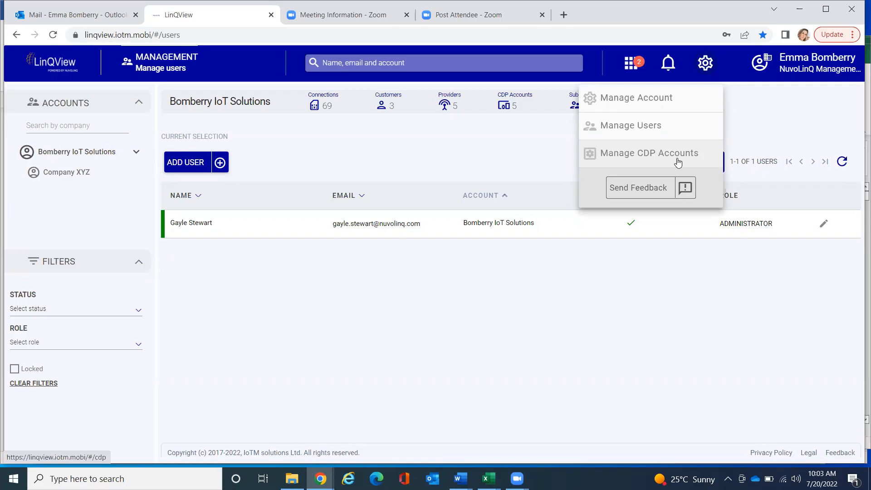
{"action": "left_click", "coordinate": [511, 156]}
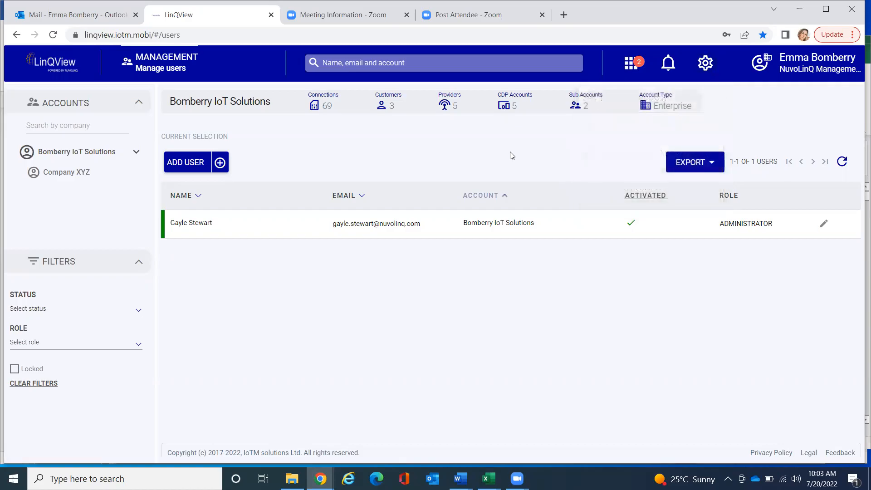
Step: Review the business alerts and the list of existing business alert rules
{"action": "left_click", "coordinate": [637, 73]}
{"action": "left_click", "coordinate": [563, 180]}
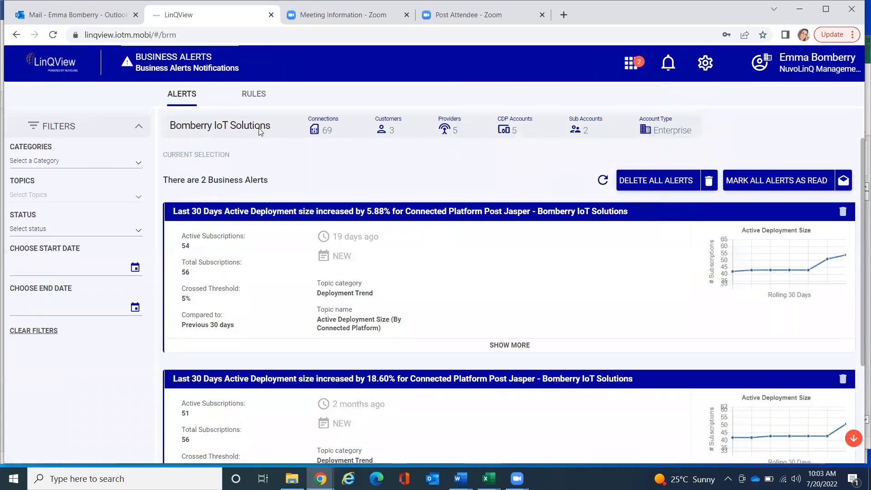
{"action": "left_click", "coordinate": [257, 99]}
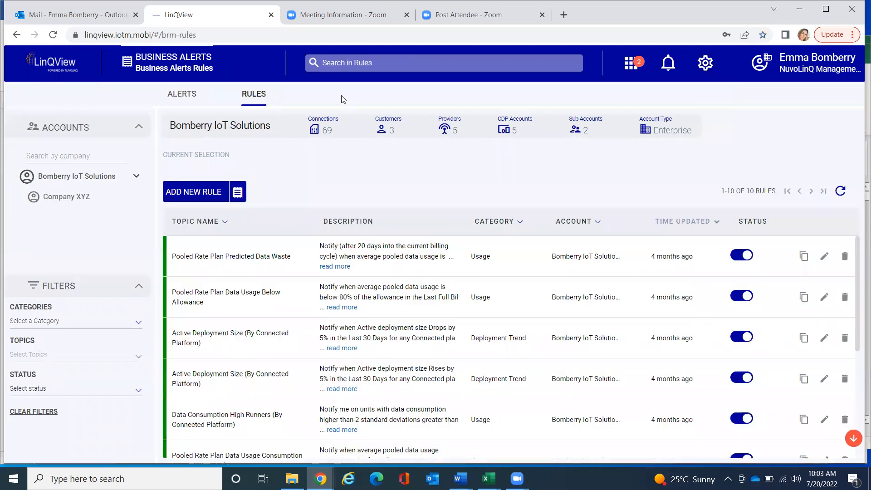
{"action": "scroll", "coordinate": [481, 252], "scroll_direction": "down", "scroll_amount": 5}
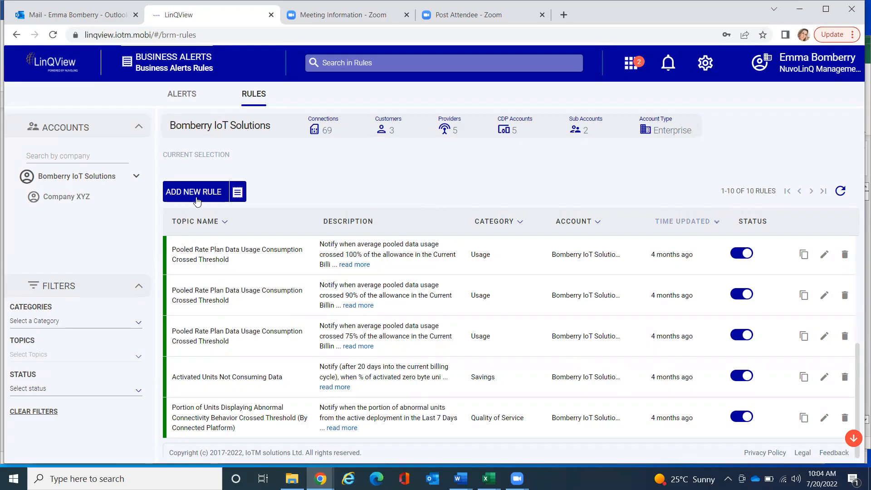
Step: Start a new business alert rule in the Usage category with the topic Units Materially Exceeding Data Usage Allowance
{"action": "left_click", "coordinate": [181, 198]}
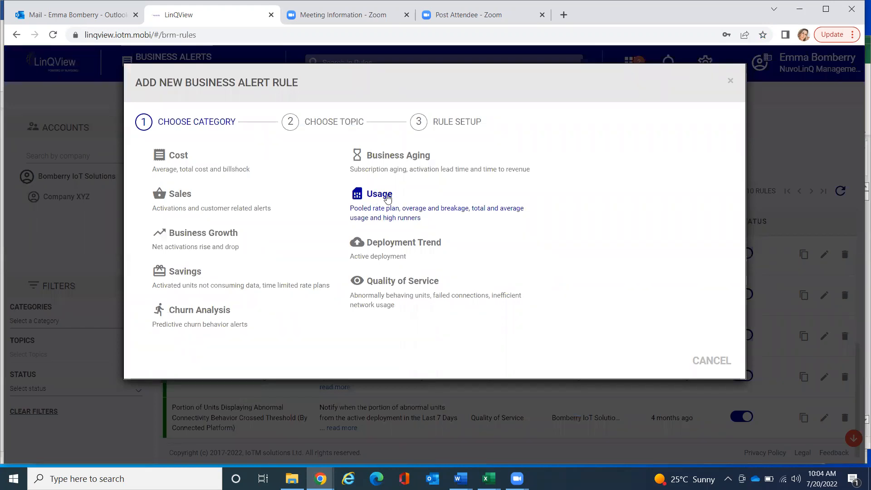
{"action": "left_click", "coordinate": [388, 199]}
{"action": "left_click", "coordinate": [360, 173]}
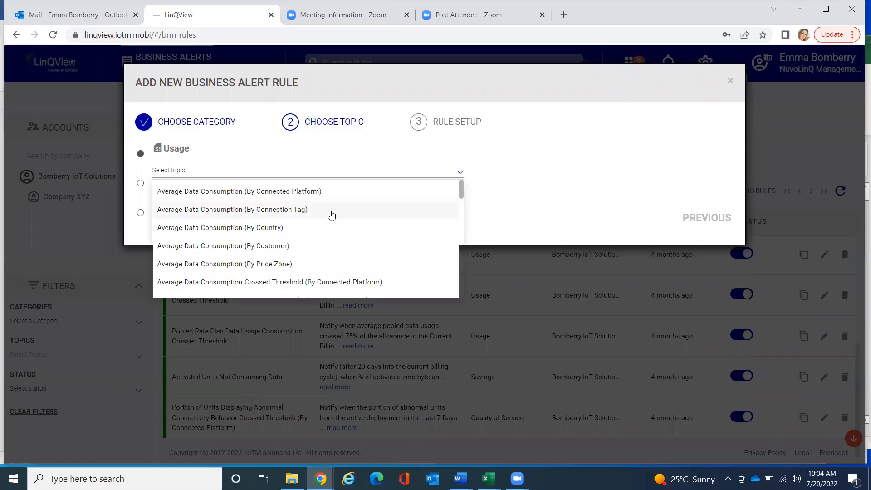
{"action": "scroll", "coordinate": [336, 211], "scroll_direction": "down", "scroll_amount": 15}
{"action": "scroll", "coordinate": [330, 213], "scroll_direction": "down", "scroll_amount": 1}
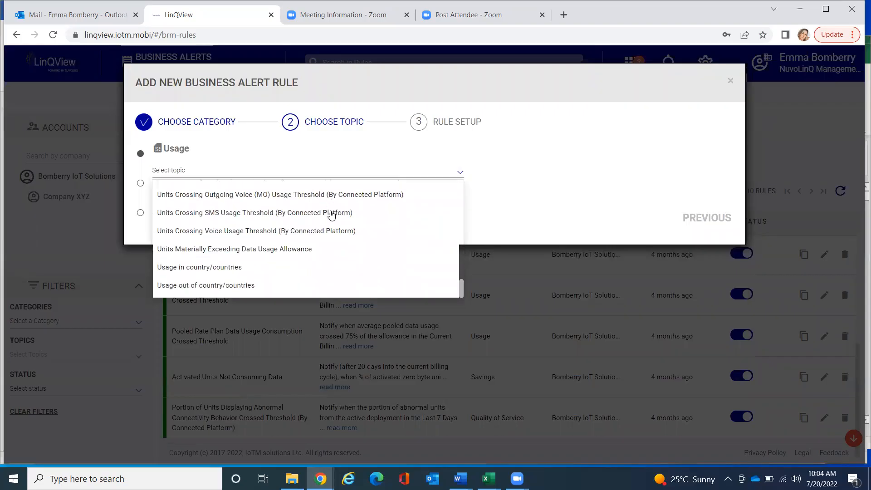
{"action": "left_click", "coordinate": [273, 253]}
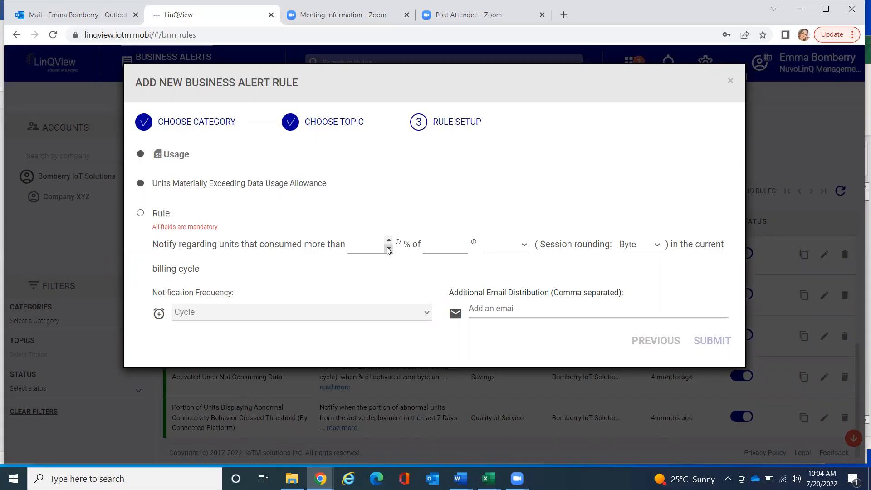
Step: Set the rule to notify regarding units that consumed more than 90% of 1 GB in the current billing cycle
{"action": "left_click", "coordinate": [367, 248]}
{"action": "type", "text": "90"}
{"action": "left_click", "coordinate": [448, 243]}
{"action": "left_click", "coordinate": [464, 241]}
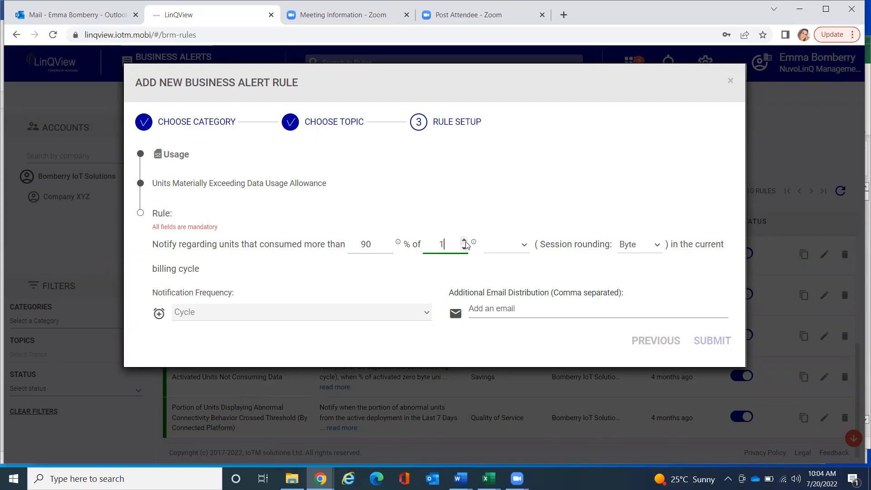
{"action": "left_click", "coordinate": [526, 245]}
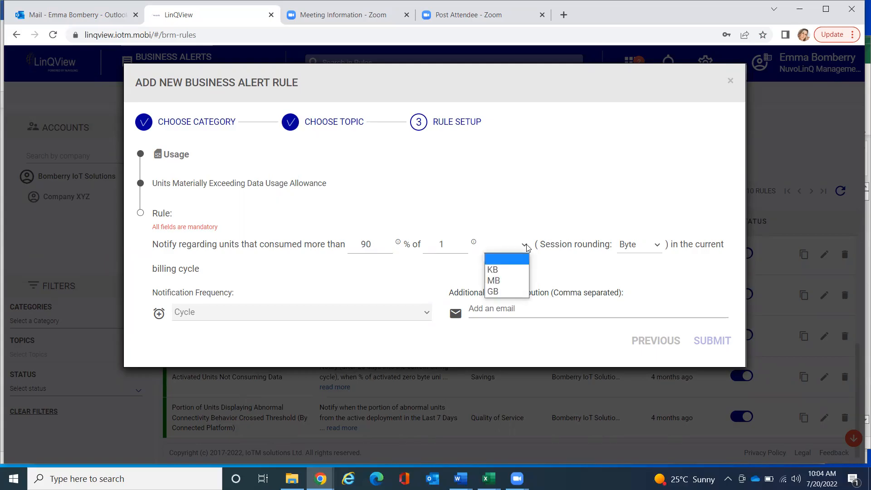
{"action": "left_click", "coordinate": [505, 294]}
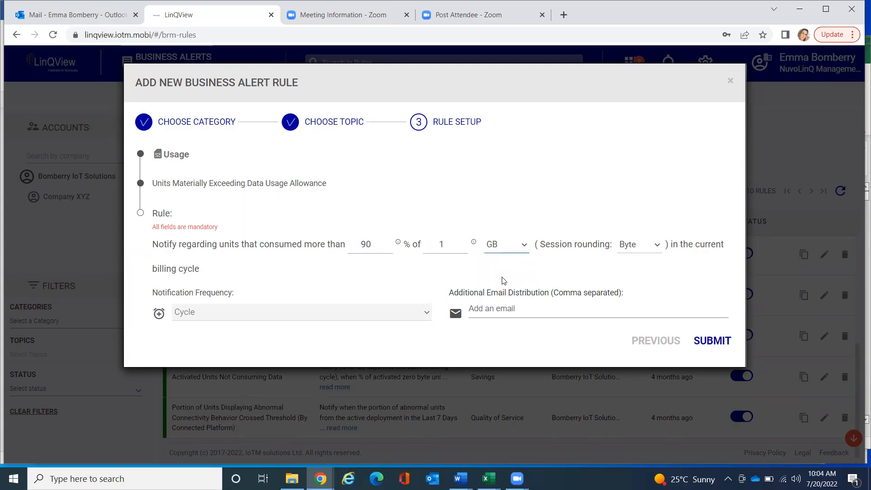
Step: Change the usage rule's threshold to 100% and close the rule form without submitting it
{"action": "left_click", "coordinate": [373, 244]}
{"action": "key", "text": "BackSpace"}
{"action": "key", "text": "BackSpace"}
{"action": "type", "text": "100"}
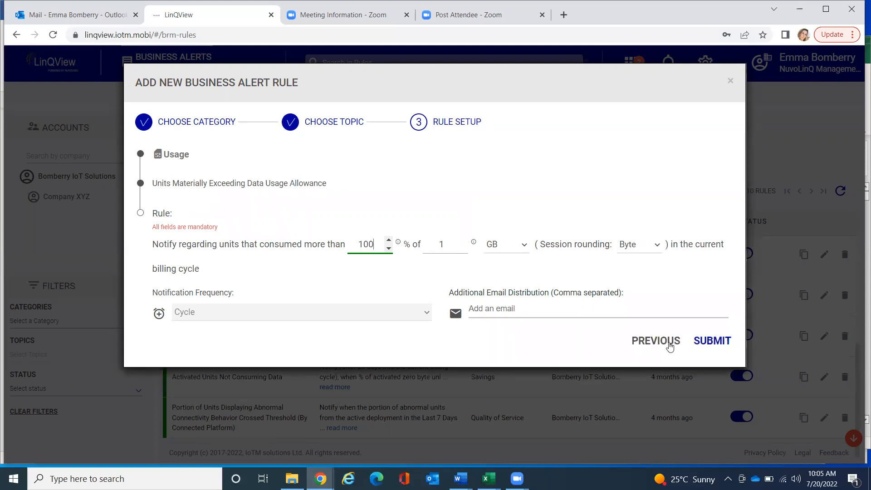
{"action": "left_click", "coordinate": [669, 346]}
{"action": "left_click", "coordinate": [731, 83]}
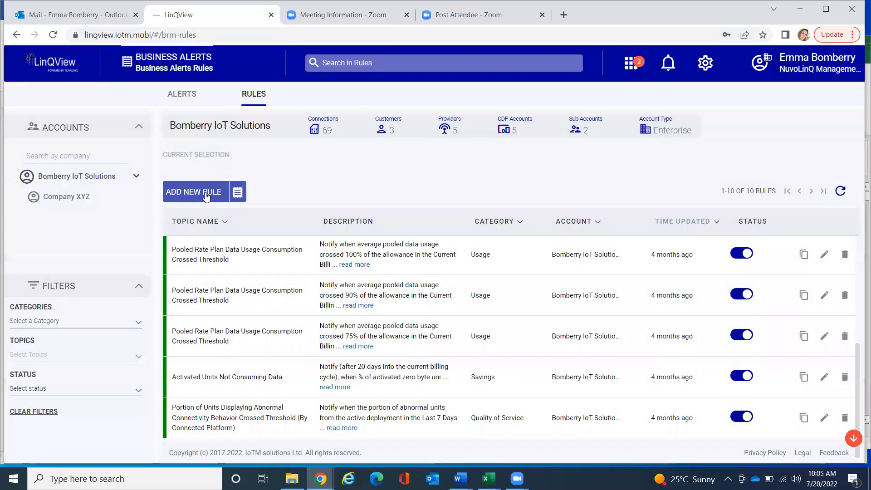
Step: Examine the IMEI Change rule setup in the Deployment Trend category, and close it without submitting
{"action": "left_click", "coordinate": [205, 194]}
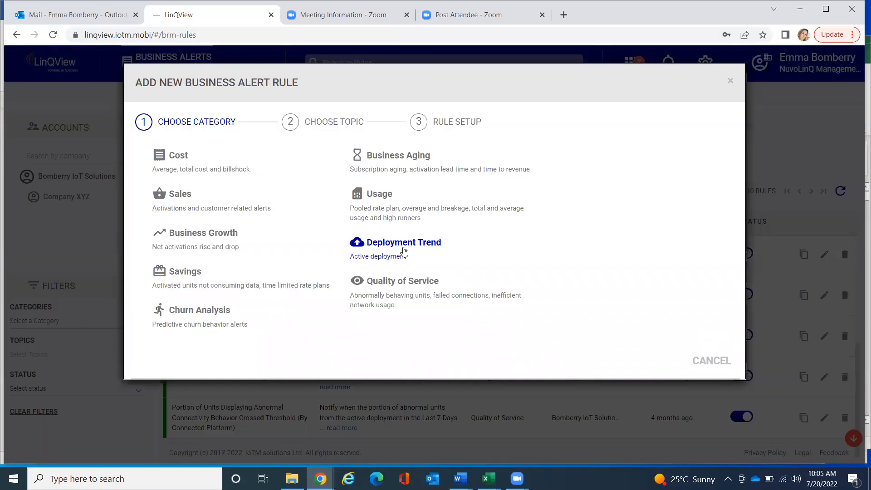
{"action": "left_click", "coordinate": [404, 249]}
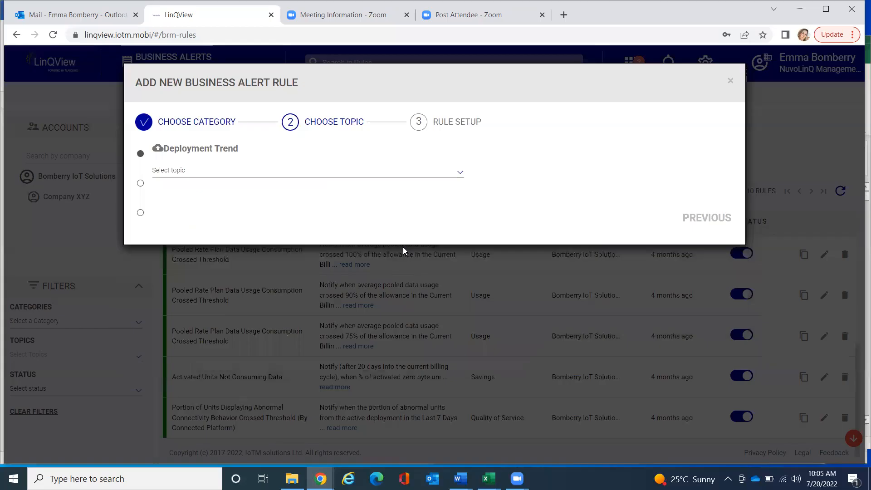
{"action": "left_click", "coordinate": [306, 176]}
{"action": "left_click", "coordinate": [181, 231]}
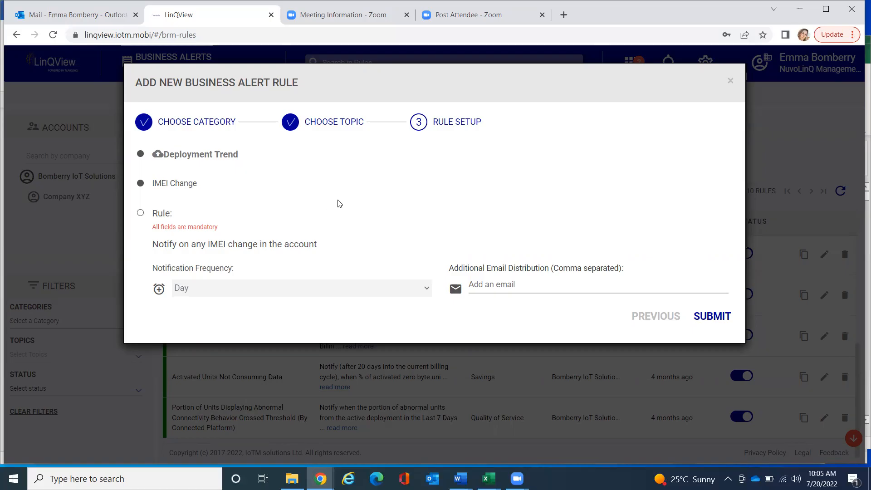
{"action": "left_click", "coordinate": [728, 82]}
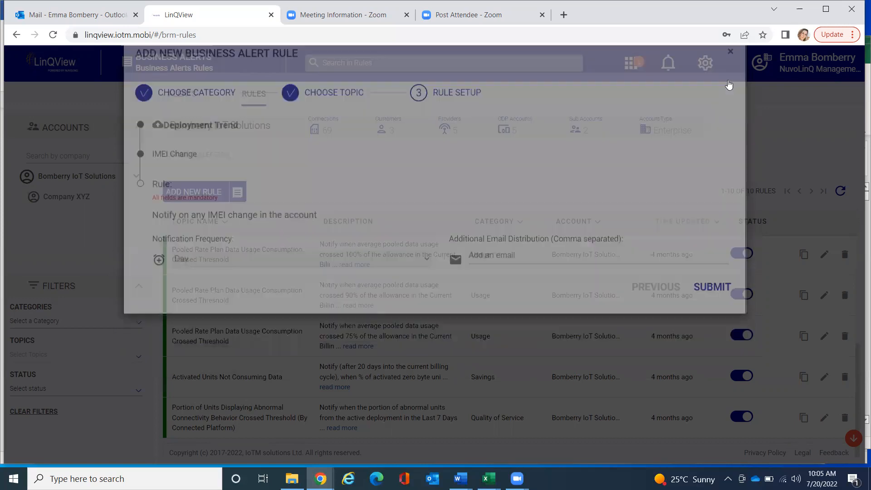
Step: Examine the Change in Activation Mode rule setup under Deployment Trend, including its starting mode options, and close it without submitting
{"action": "left_click", "coordinate": [184, 192]}
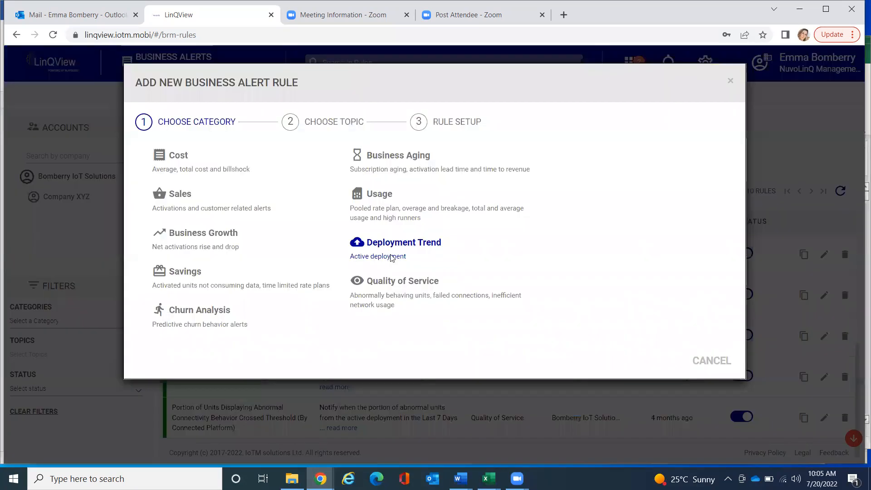
{"action": "left_click", "coordinate": [392, 258]}
{"action": "left_click", "coordinate": [188, 176]}
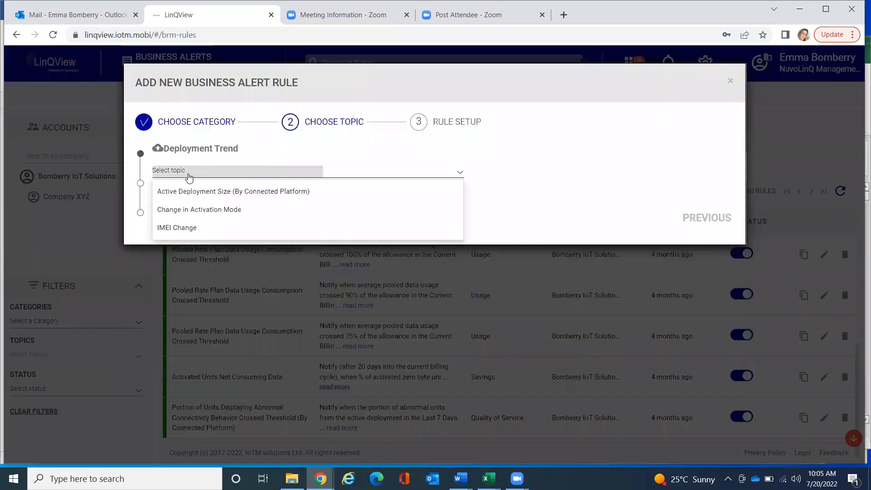
{"action": "left_click", "coordinate": [210, 216]}
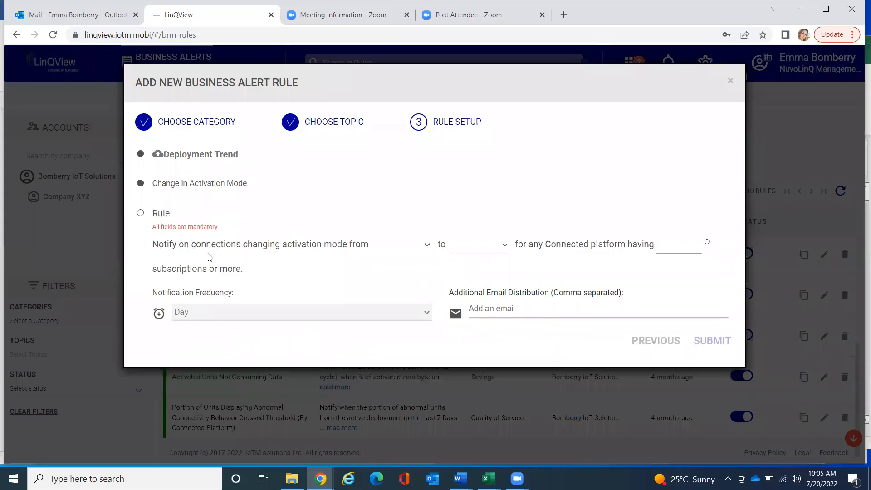
{"action": "left_click", "coordinate": [427, 245]}
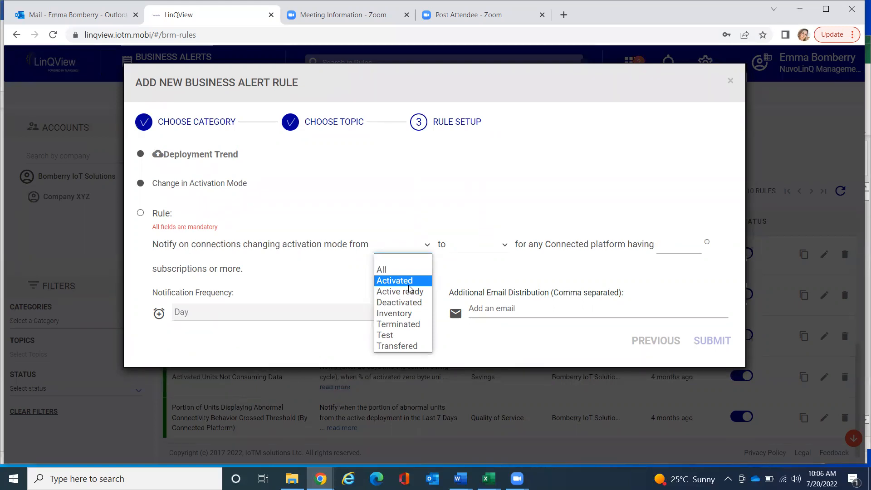
{"action": "left_click", "coordinate": [340, 331]}
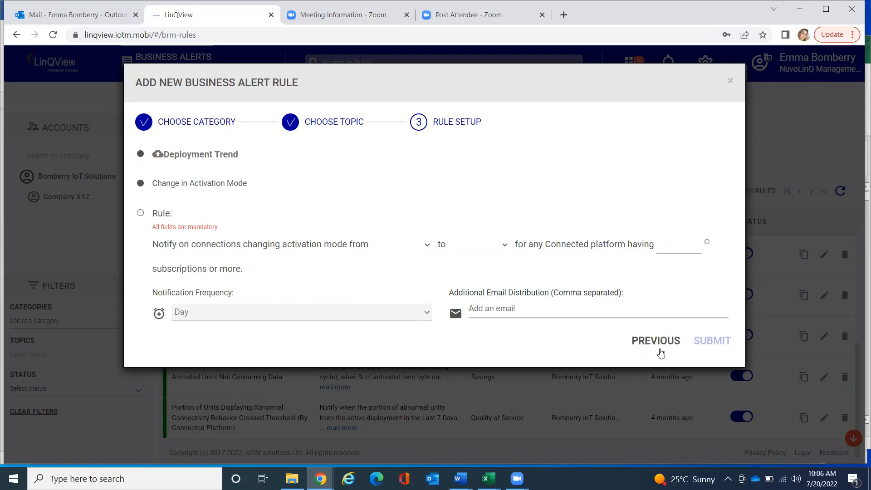
{"action": "left_click", "coordinate": [731, 82]}
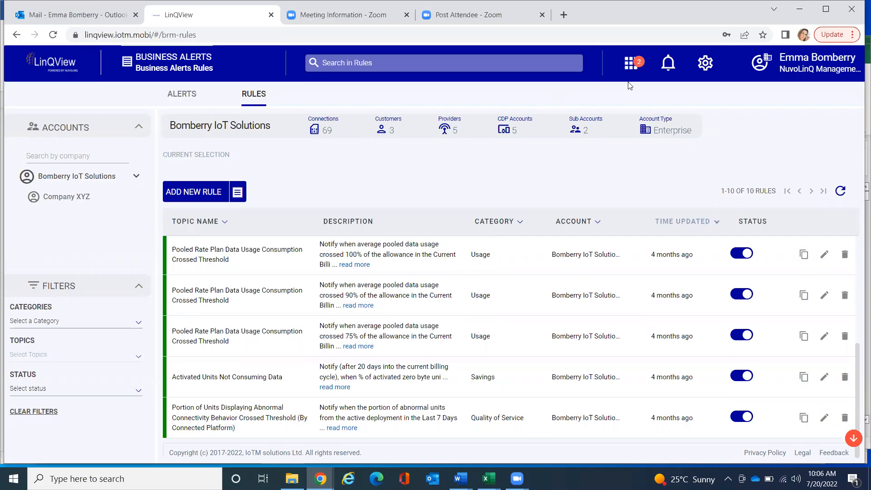
Step: Review the dashboard charts of the Connectivity Management inventory, and return to the grid view
{"action": "left_click", "coordinate": [630, 62]}
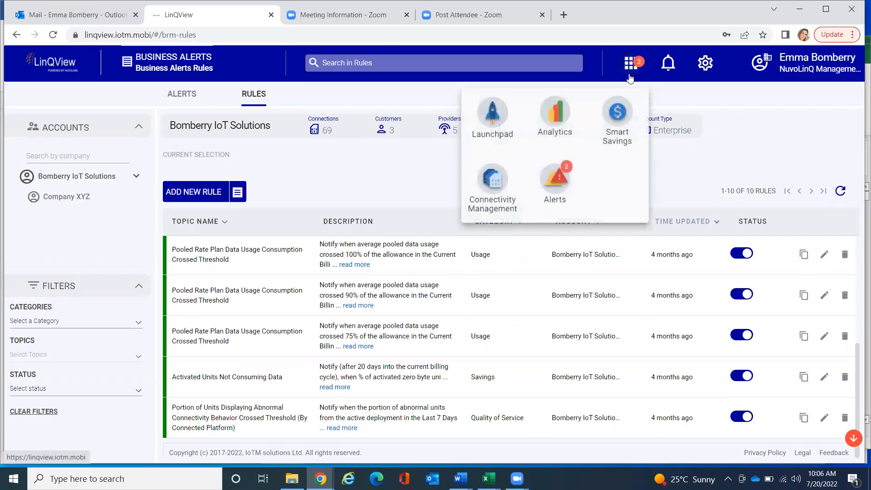
{"action": "left_click", "coordinate": [497, 192]}
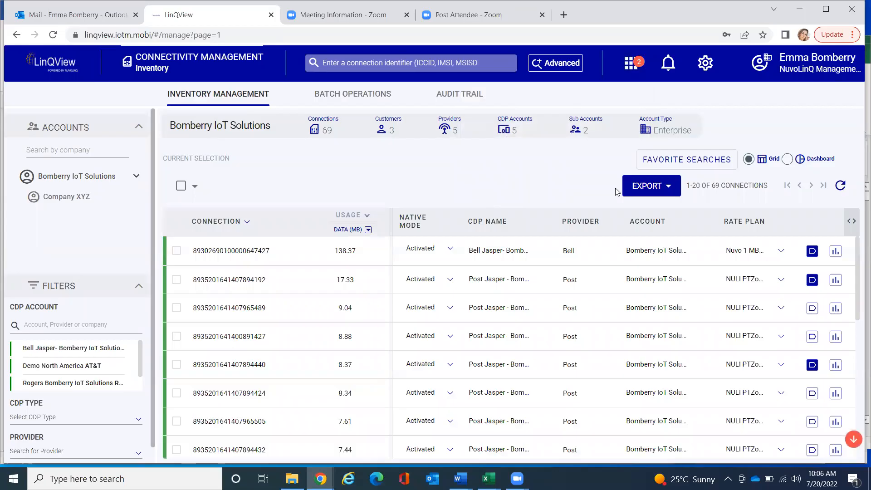
{"action": "left_click", "coordinate": [787, 161]}
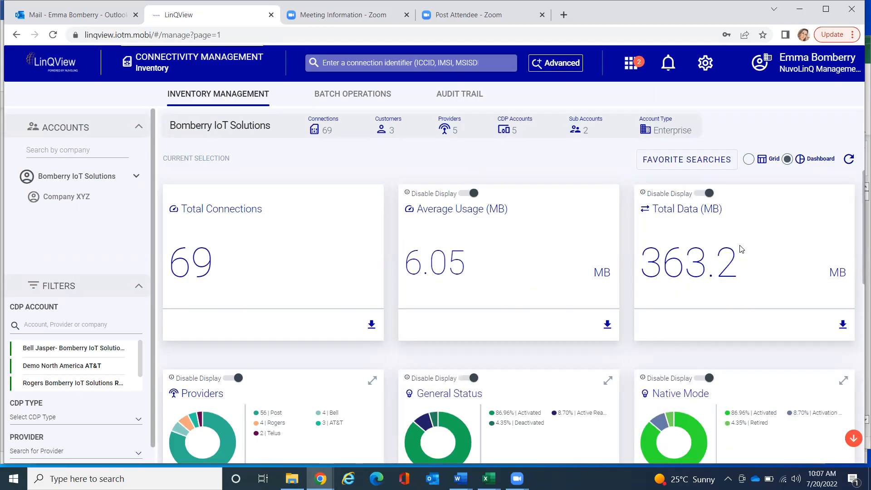
{"action": "scroll", "coordinate": [622, 277], "scroll_direction": "down", "scroll_amount": 3}
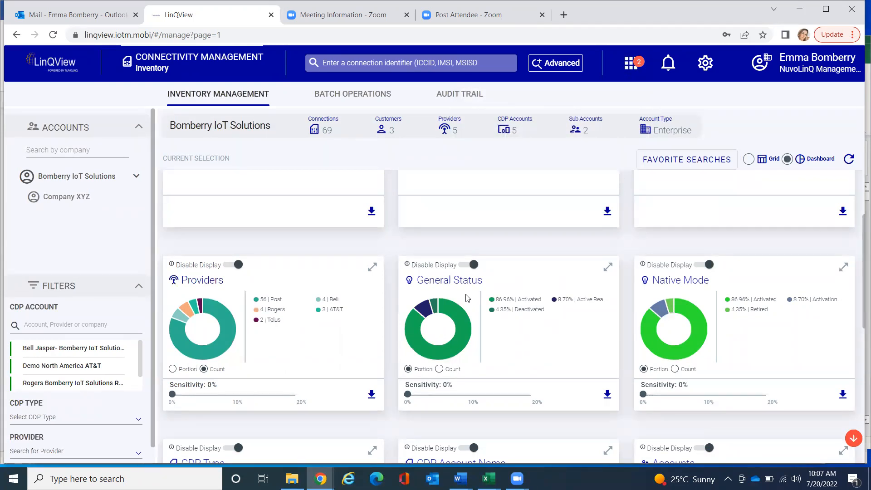
{"action": "left_click", "coordinate": [748, 159]}
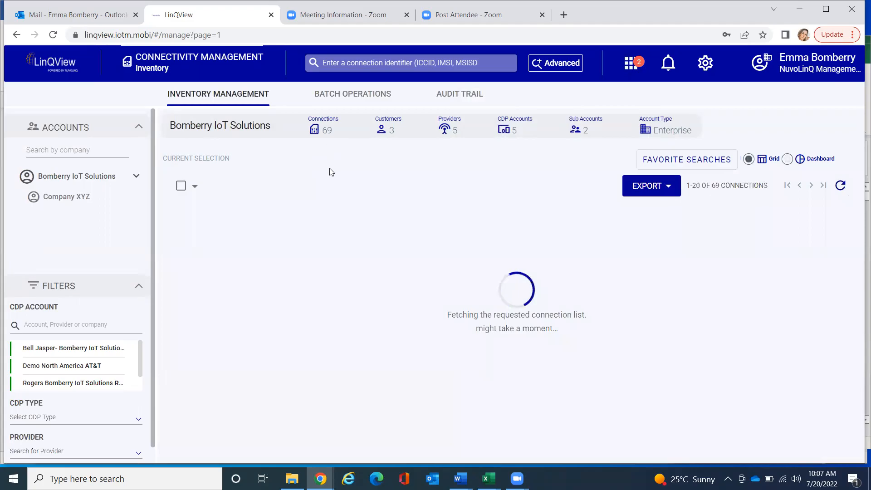